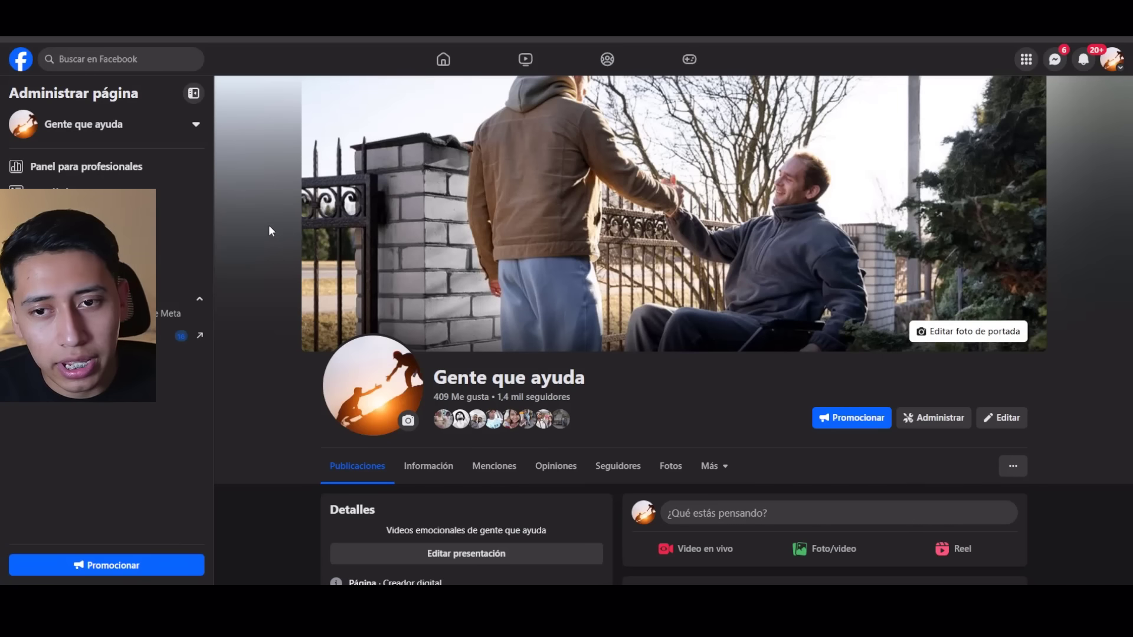
# Reload the Gente que ayuda page and review the reels published in its feed, including the one about the rescued puppy.
pyautogui.scroll(-6, 298, 264)
pyautogui.scroll(-1, 271, 262)
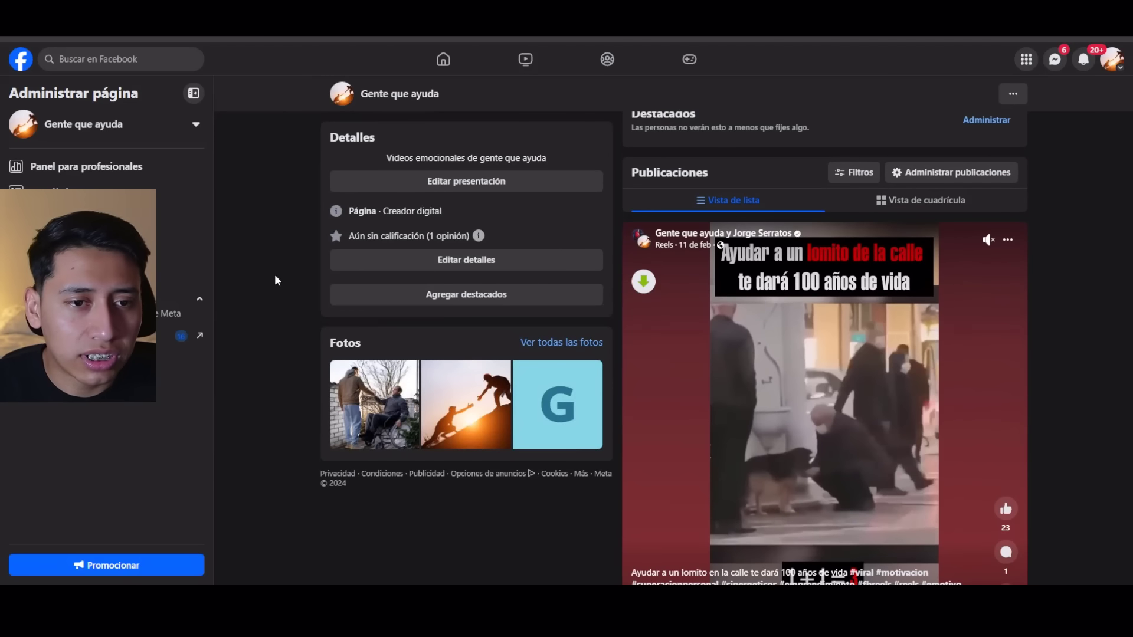
pyautogui.press('F5')
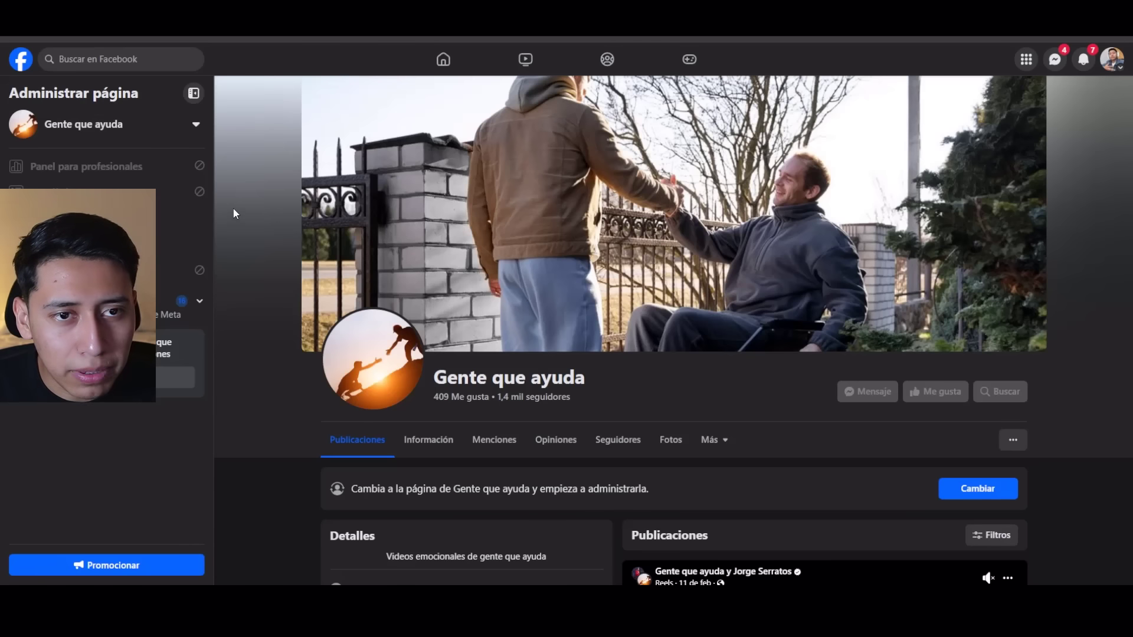
pyautogui.scroll(-5, 250, 292)
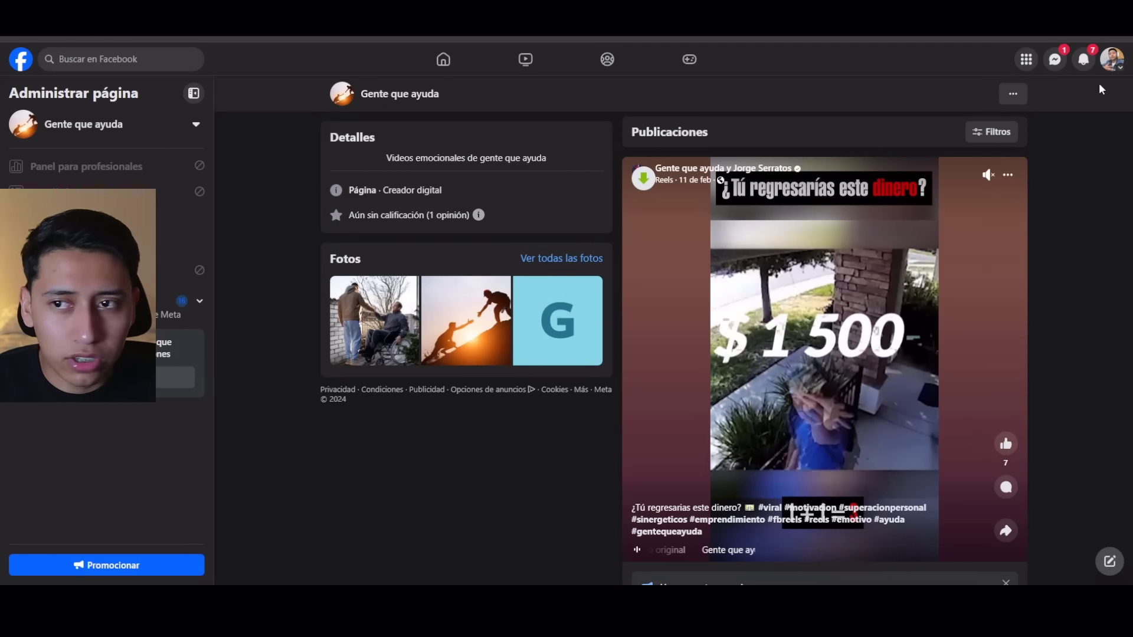
pyautogui.scroll(-5, 262, 254)
pyautogui.scroll(-8, 262, 250)
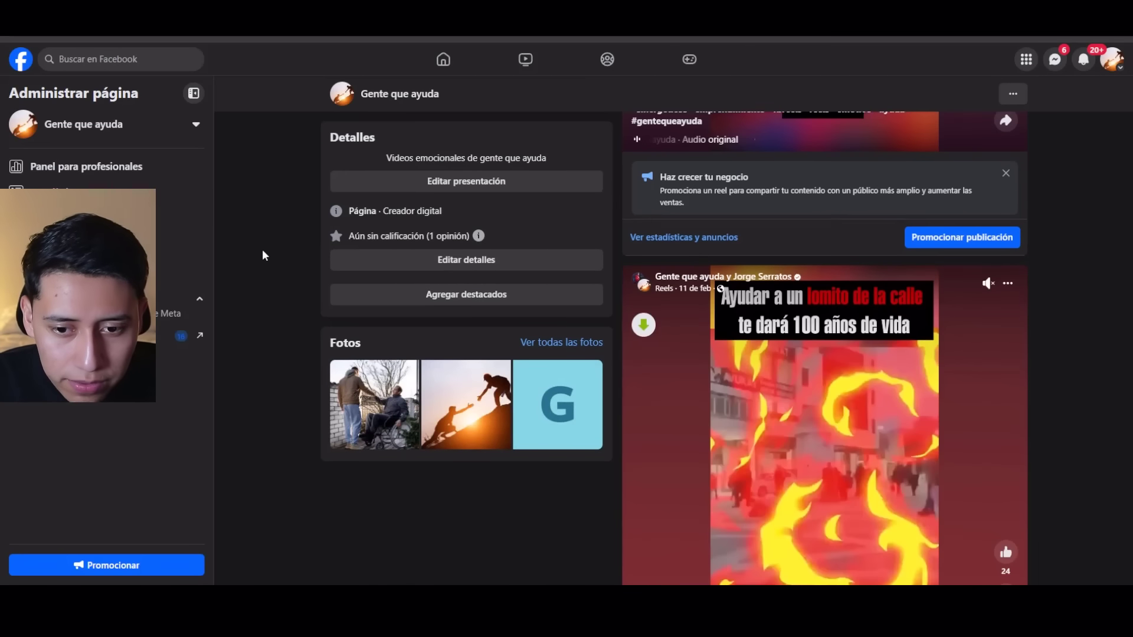
pyautogui.scroll(-3, 263, 245)
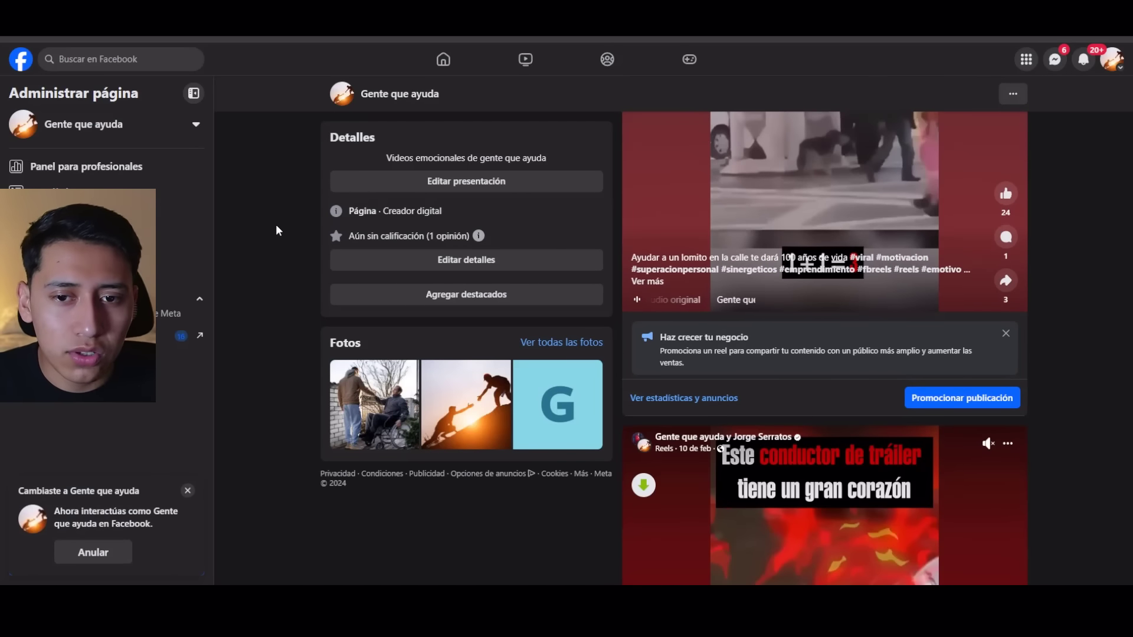
pyautogui.scroll(-6, 278, 228)
pyautogui.scroll(-7, 284, 221)
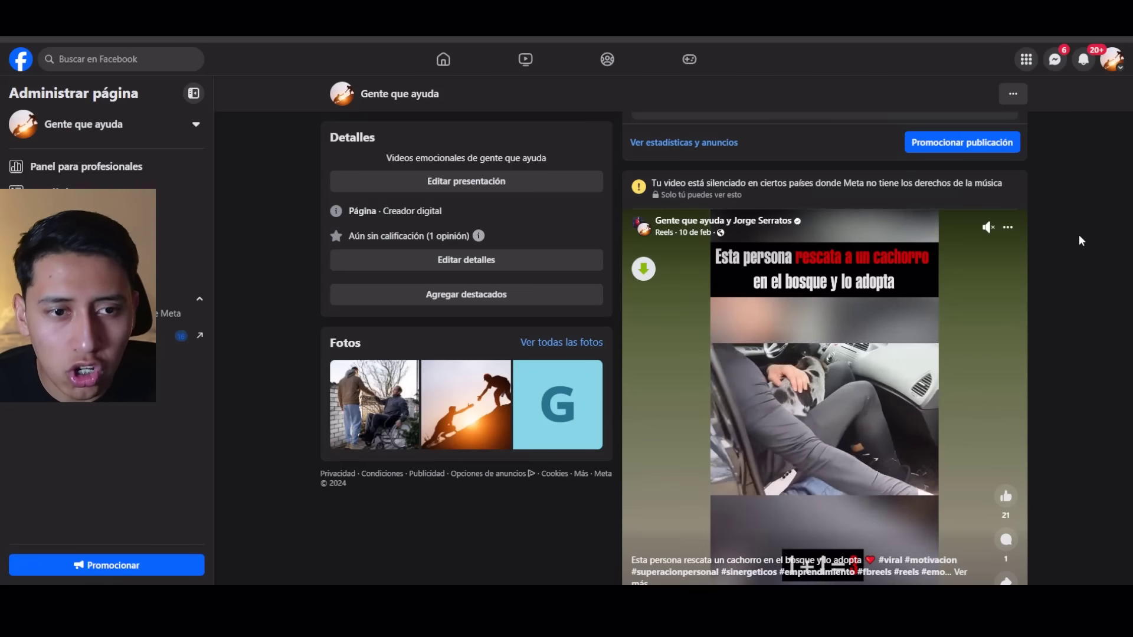
pyautogui.scroll(-2, 1062, 248)
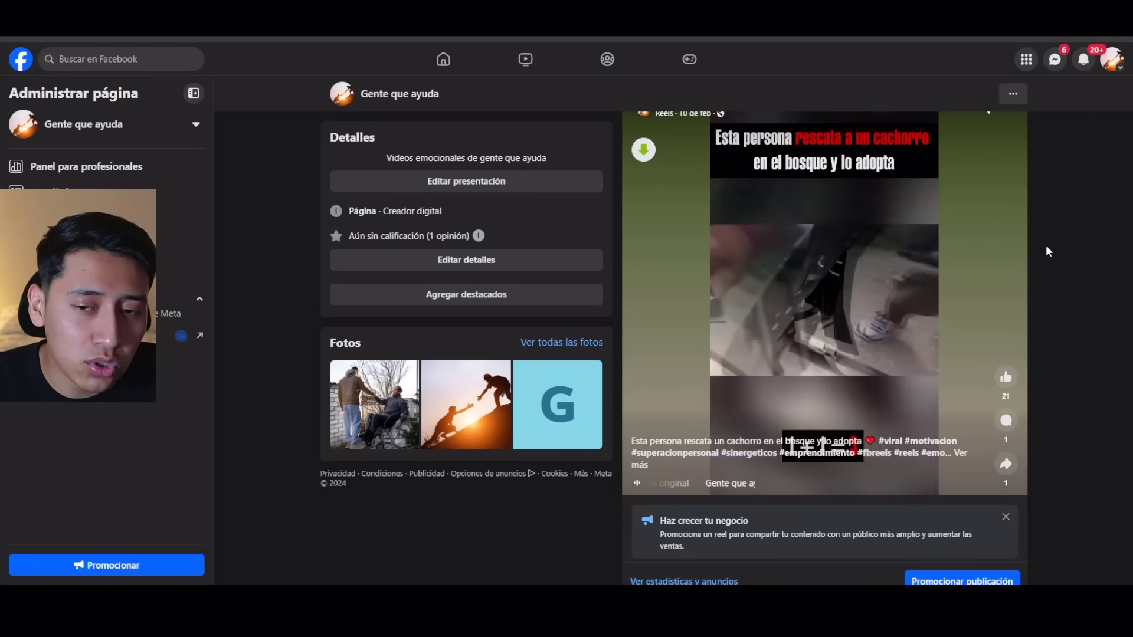
pyautogui.scroll(2, 1026, 236)
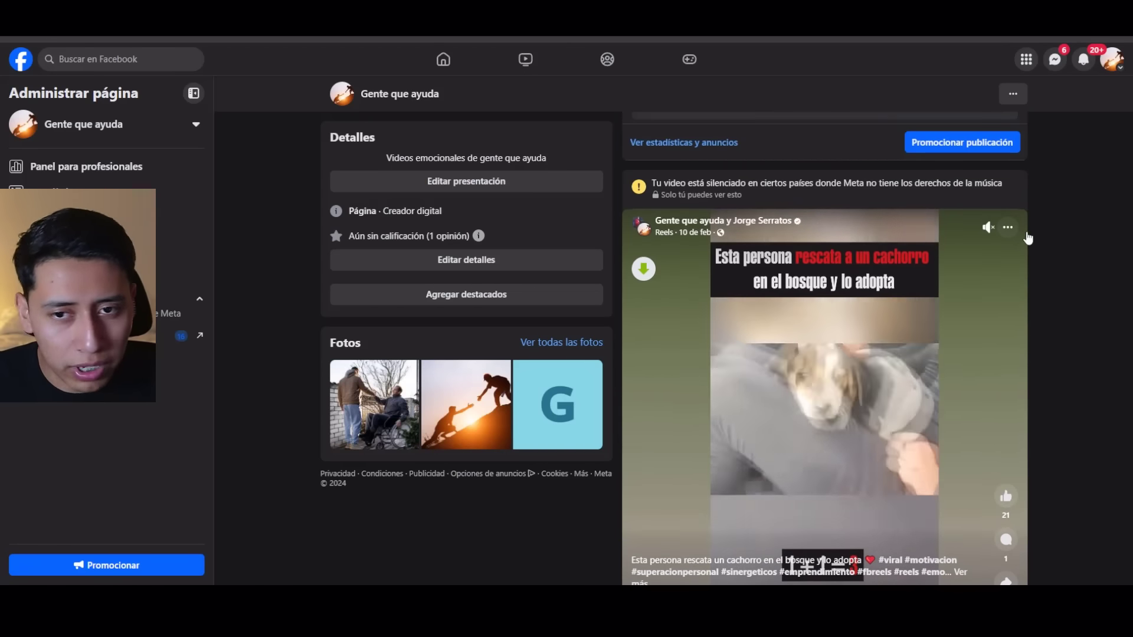
pyautogui.scroll(6, 1028, 235)
pyautogui.scroll(6, 1025, 244)
pyautogui.scroll(5, 960, 301)
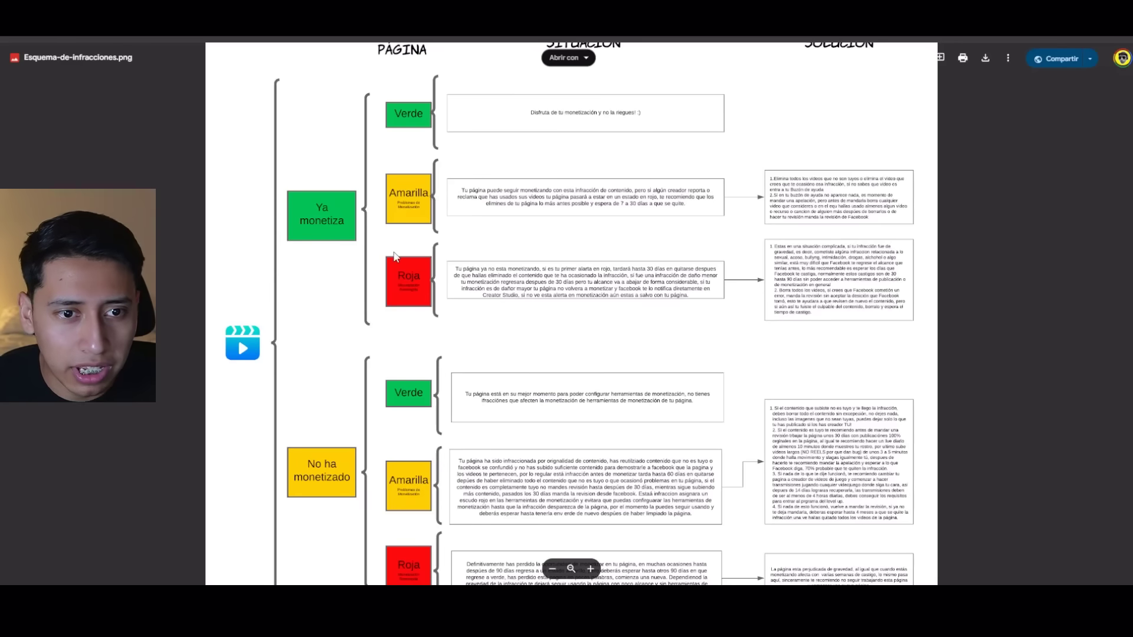
# Examine the Esquema-de-infracciones.png diagram for the page states, situations and solutions of monetizing and non-monetizing pages.
pyautogui.scroll(-3, 381, 383)
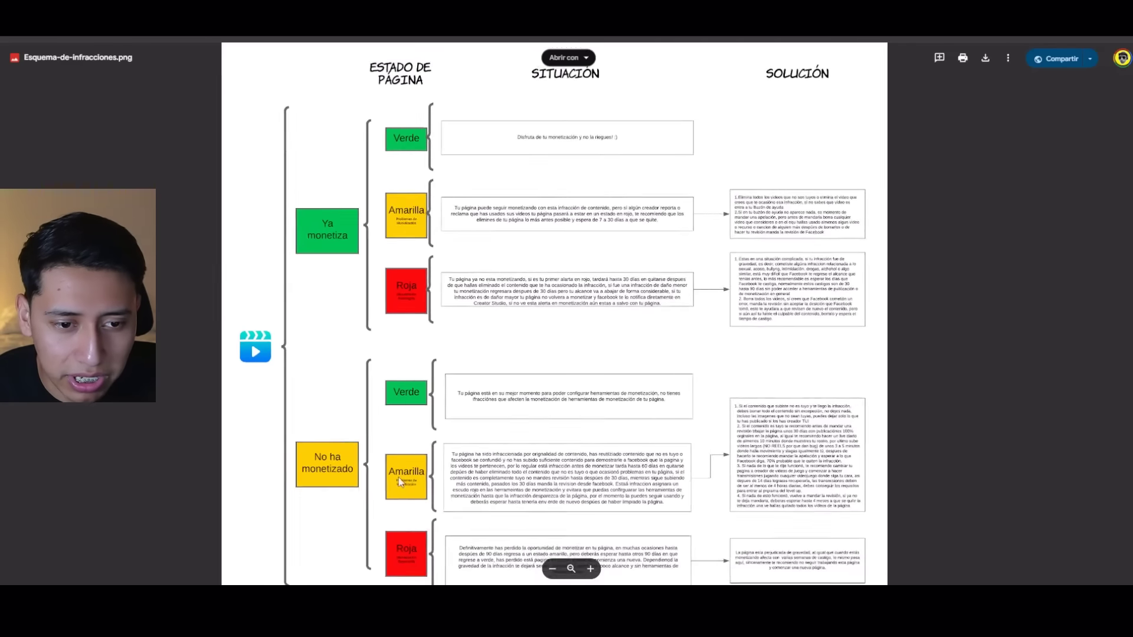
pyautogui.scroll(5, 368, 480)
pyautogui.scroll(2, 369, 481)
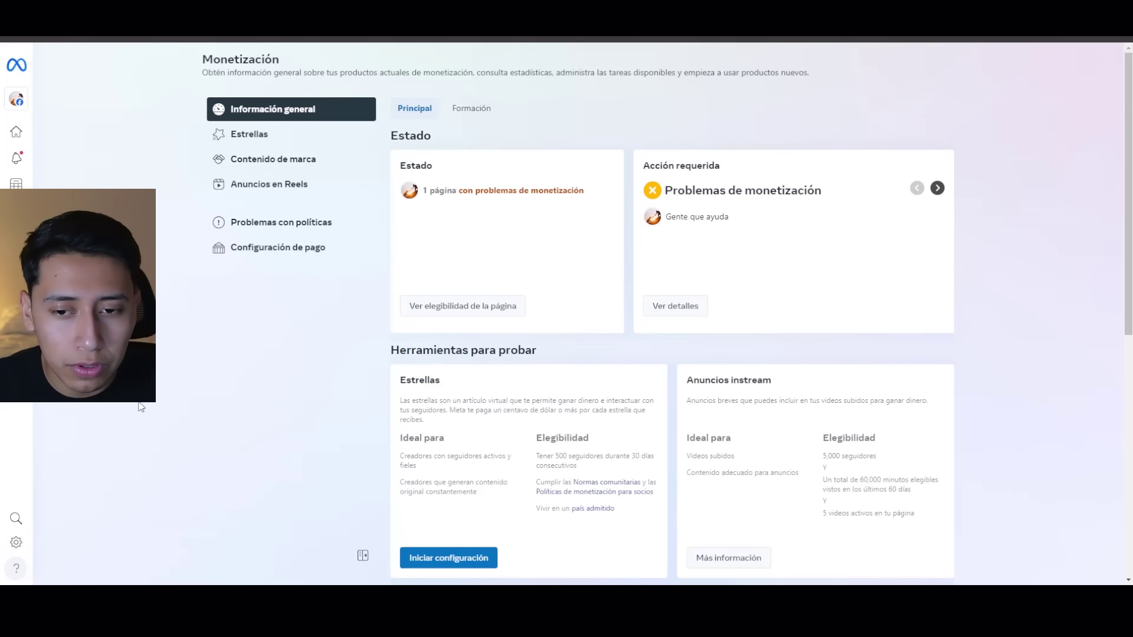
# Review the monetization status and the tools to try for the Gente que ayuda page, and reload the overview.
pyautogui.scroll(-1, 495, 272)
pyautogui.scroll(-2, 495, 272)
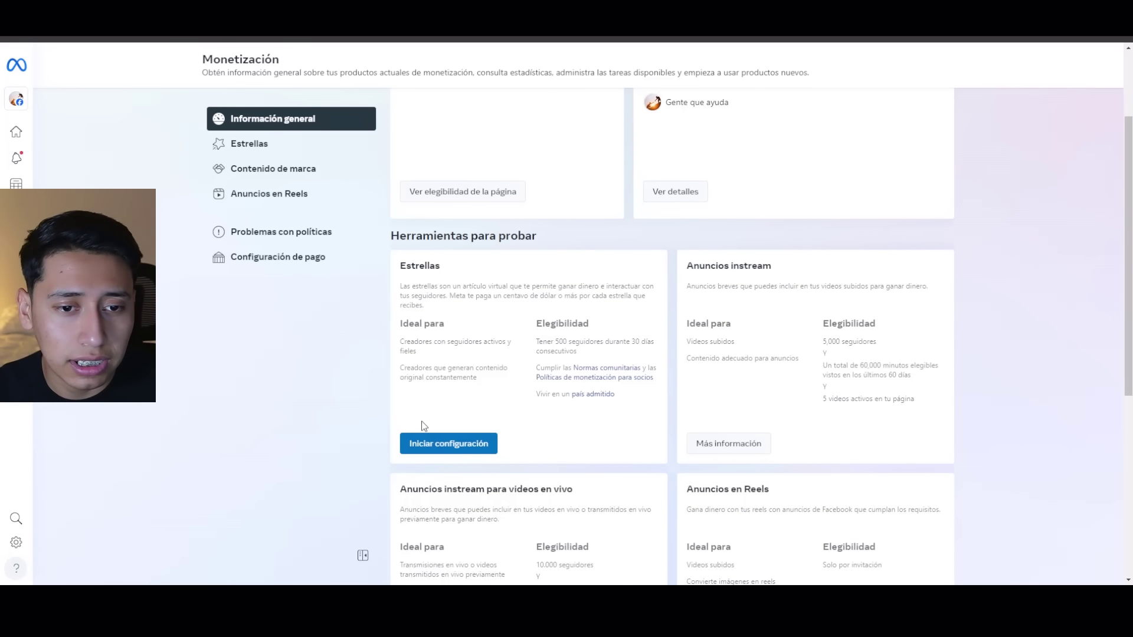
pyautogui.scroll(2, 416, 413)
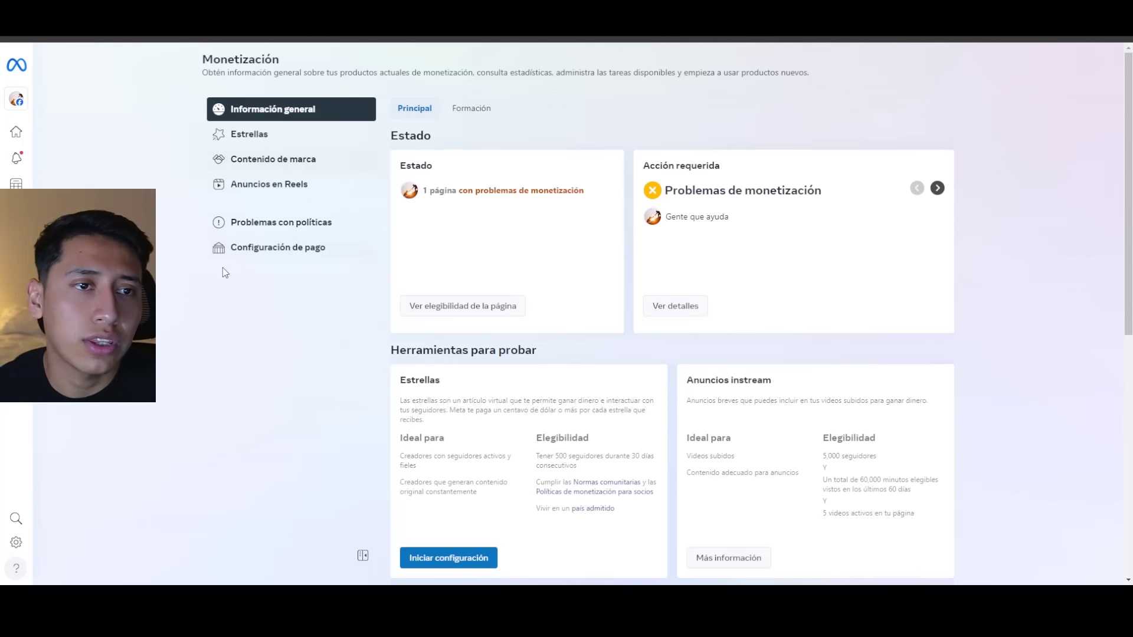
pyautogui.press('F5')
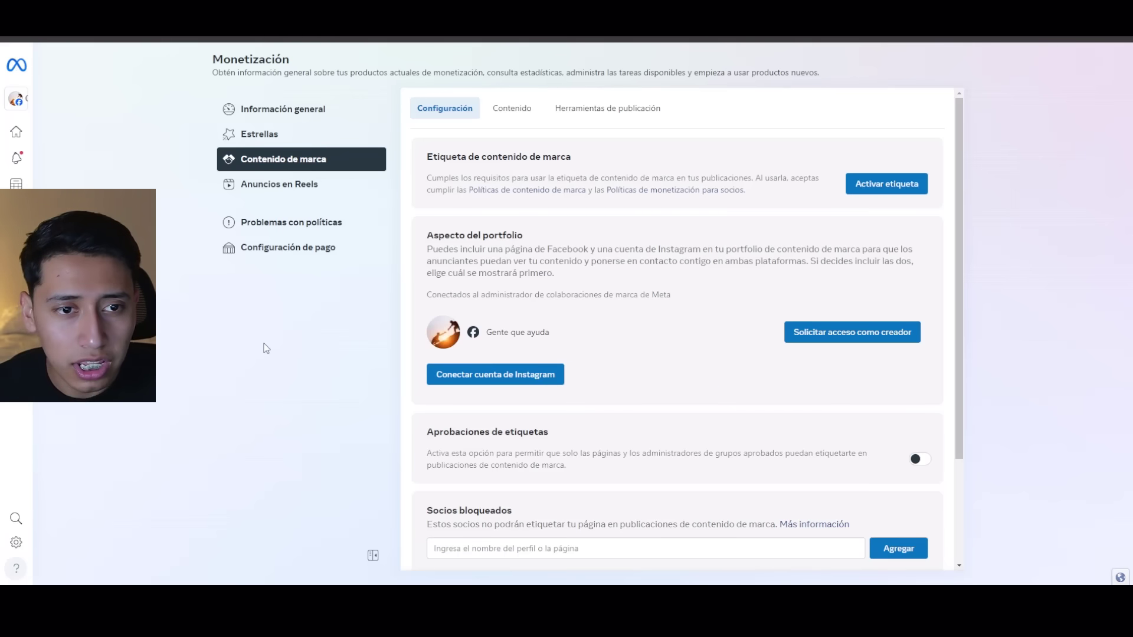
# Activate the branded content label for the Gente que ayuda page and accept the branded content policy guidelines.
pyautogui.scroll(-1, 658, 437)
pyautogui.scroll(-1, 661, 445)
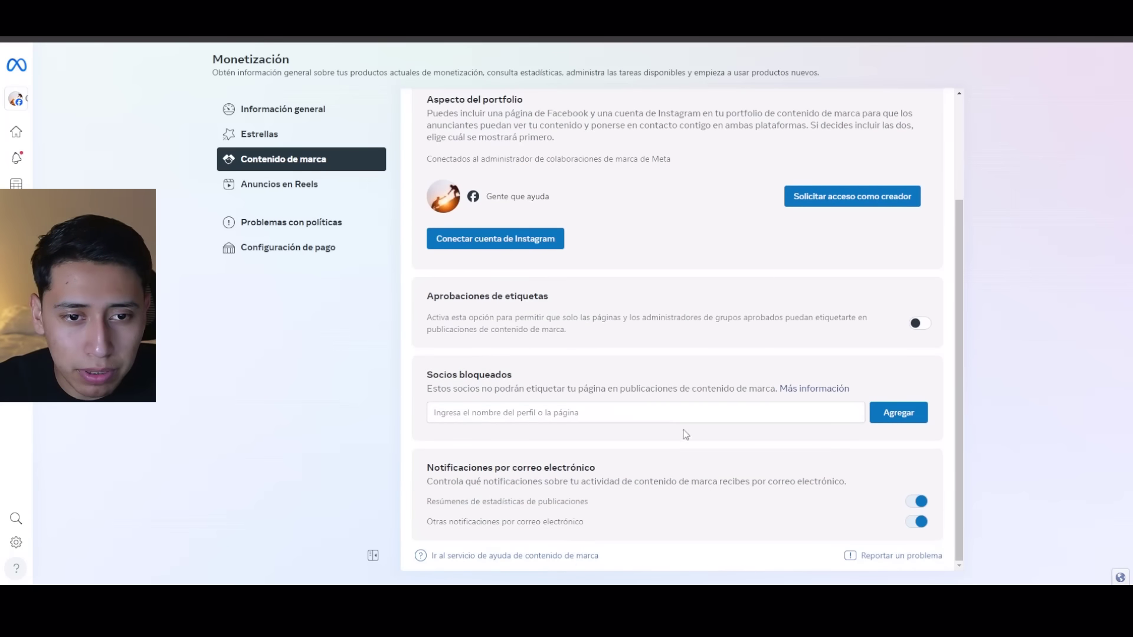
pyautogui.scroll(3, 913, 276)
pyautogui.click(885, 184)
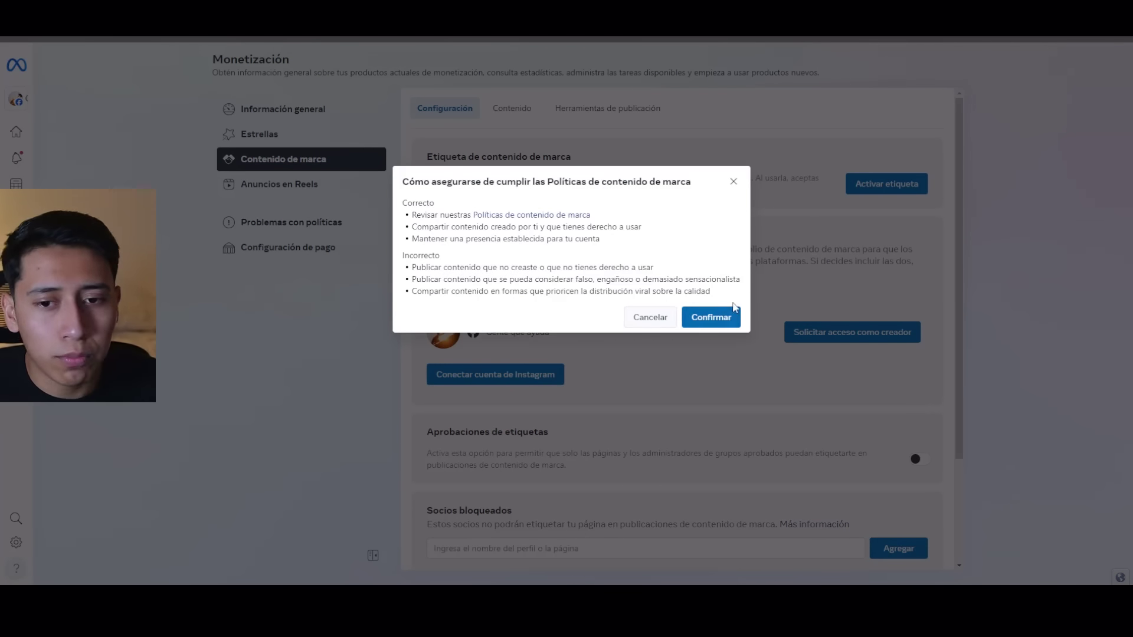
pyautogui.click(705, 319)
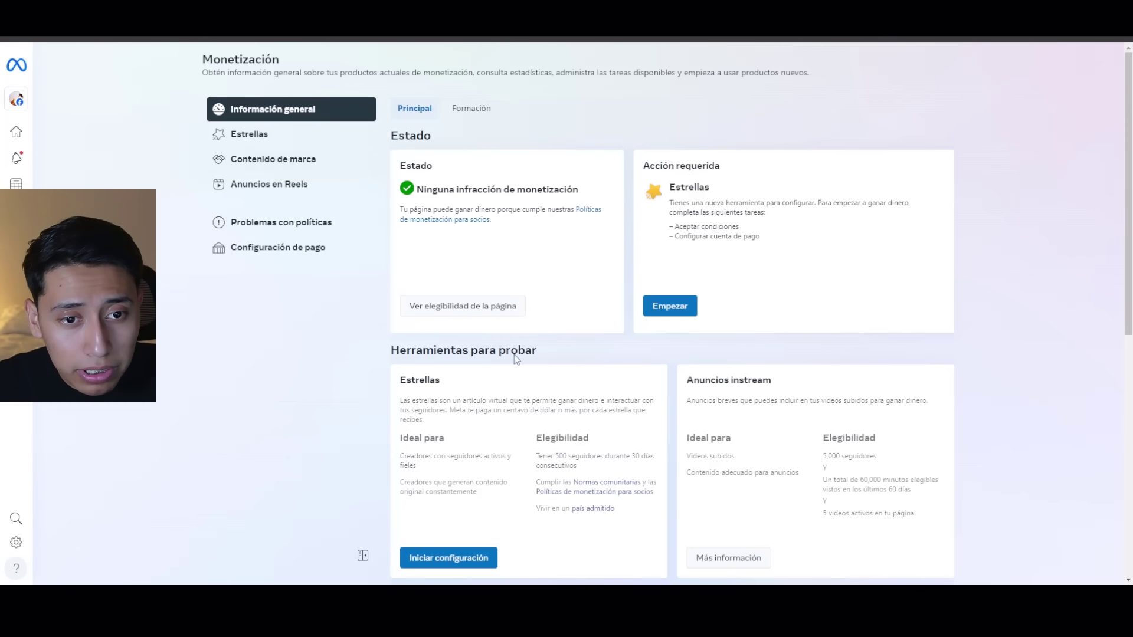
# Check the Gente que ayuda page's eligibility, expand the Anuncios instream requirements and open the linked policy problems.
pyautogui.click(466, 313)
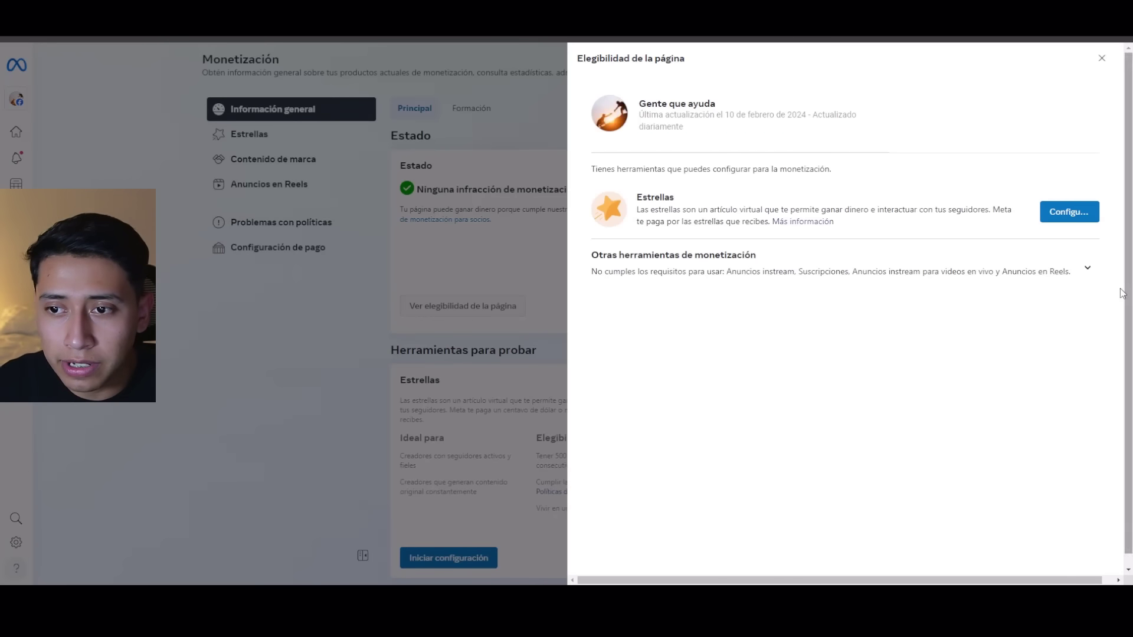
pyautogui.click(1088, 269)
pyautogui.scroll(-1, 788, 269)
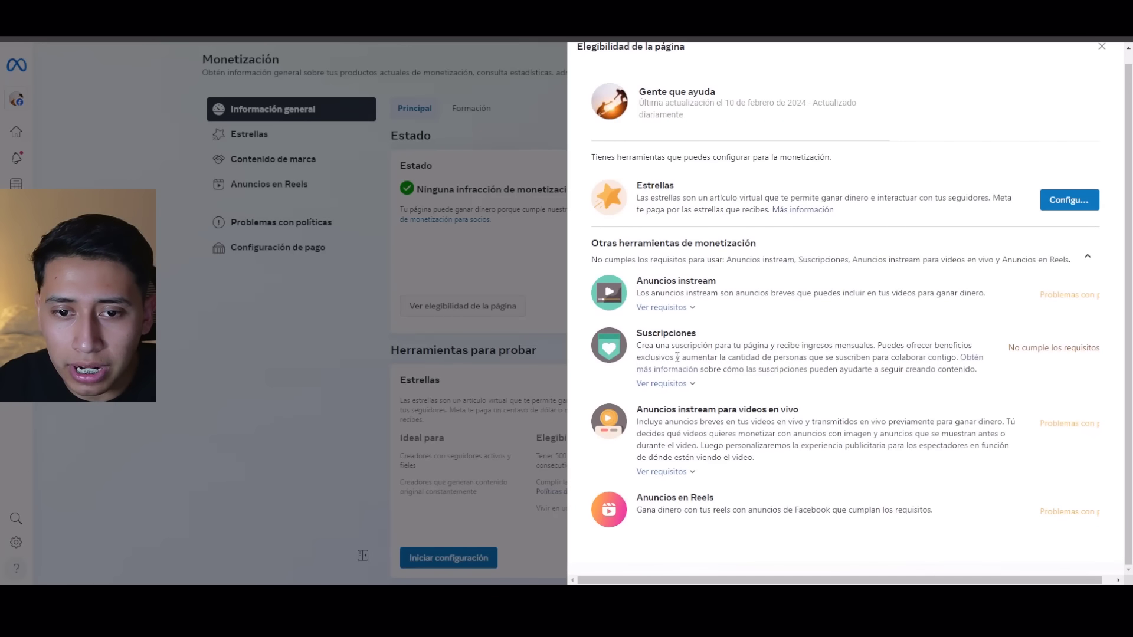
pyautogui.click(667, 309)
pyautogui.scroll(-3, 862, 321)
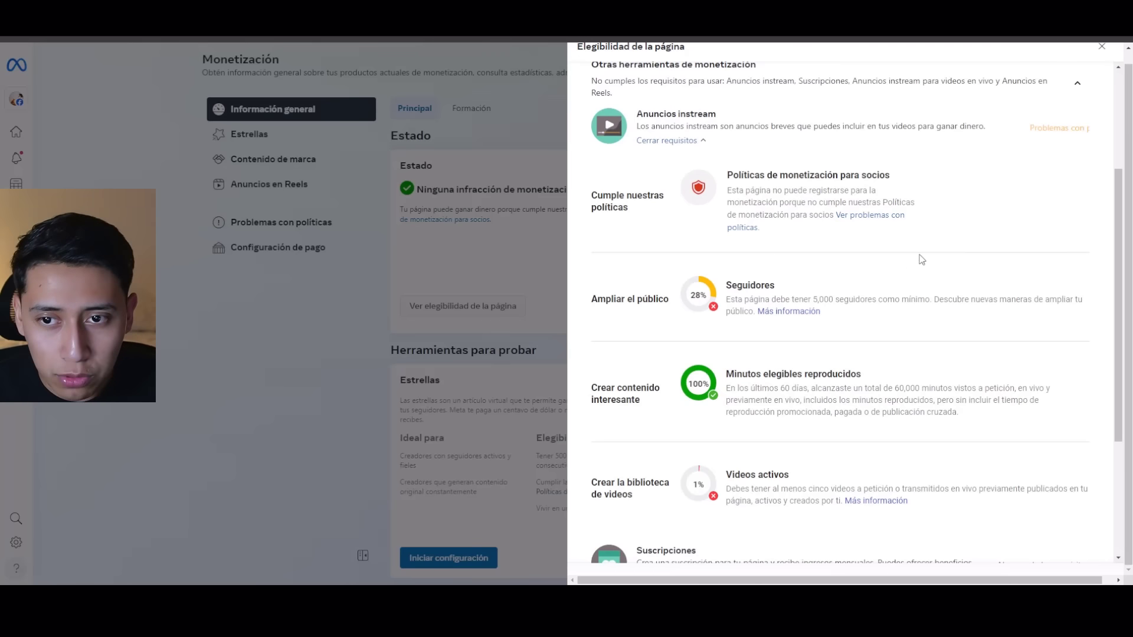
pyautogui.click(870, 216)
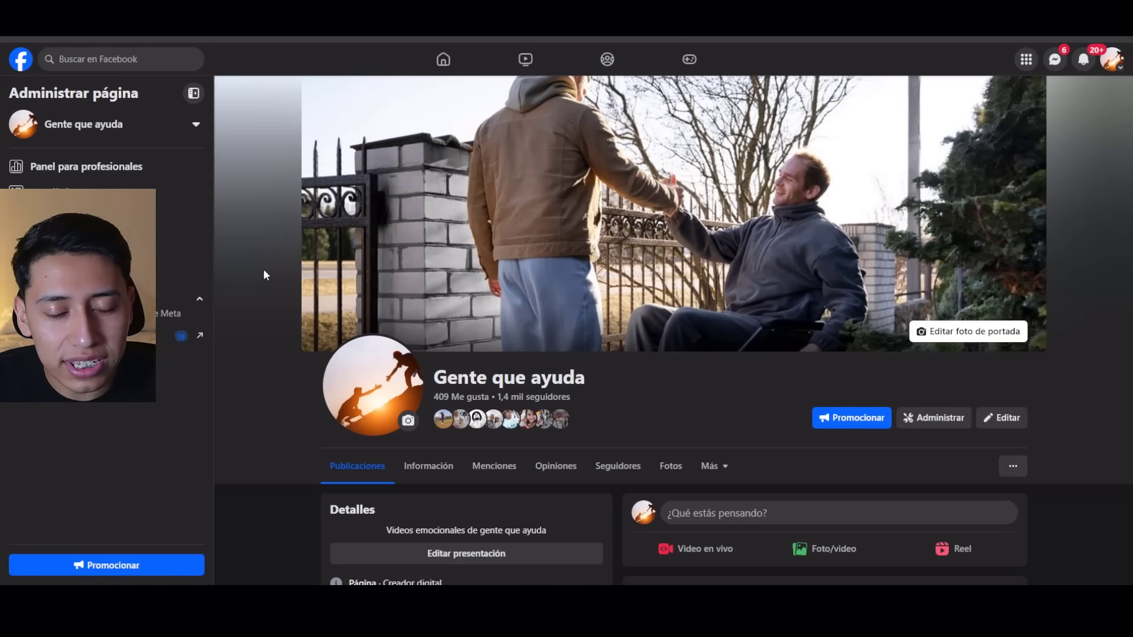
# Look through the reels on the Gente que ayuda page again, down past the rescued puppy video.
pyautogui.scroll(-6, 264, 270)
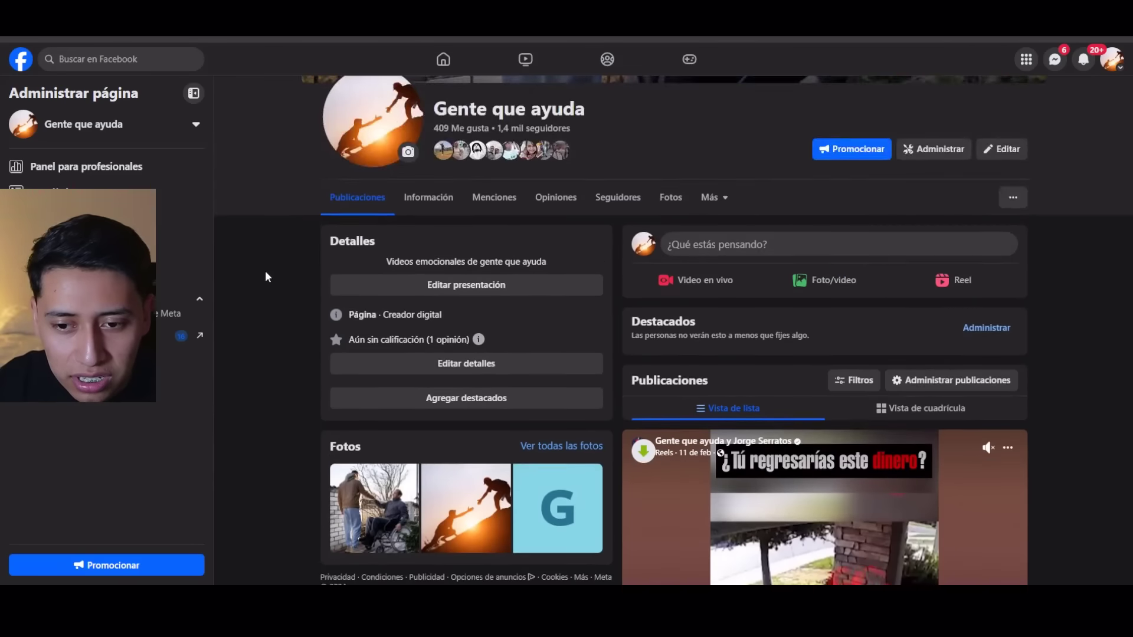
pyautogui.scroll(-15, 264, 271)
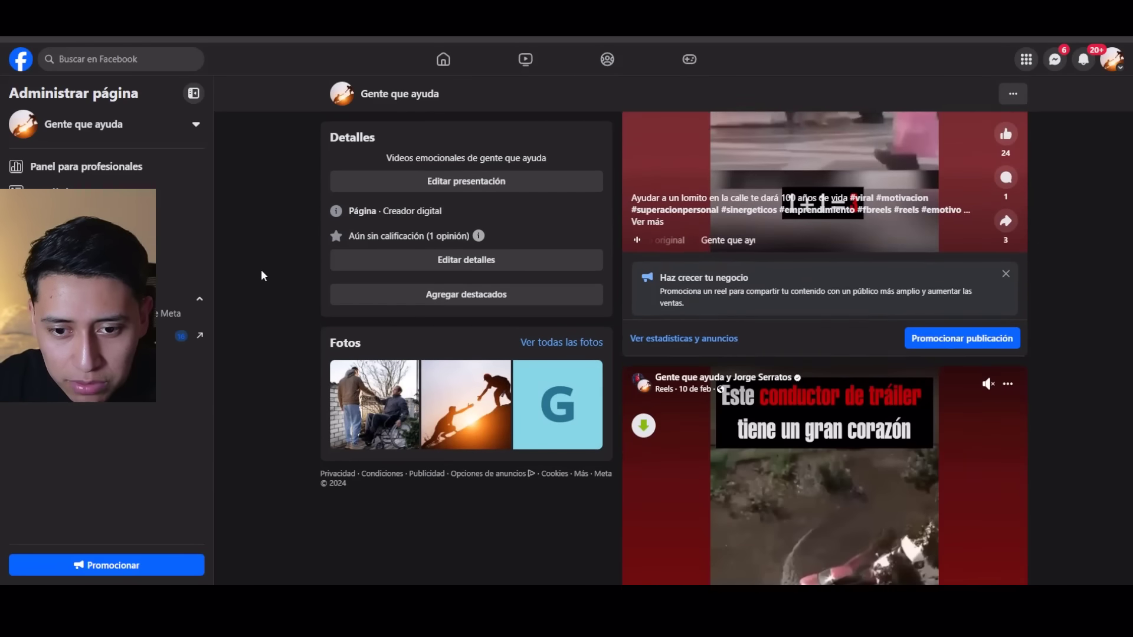
pyautogui.scroll(-5, 264, 266)
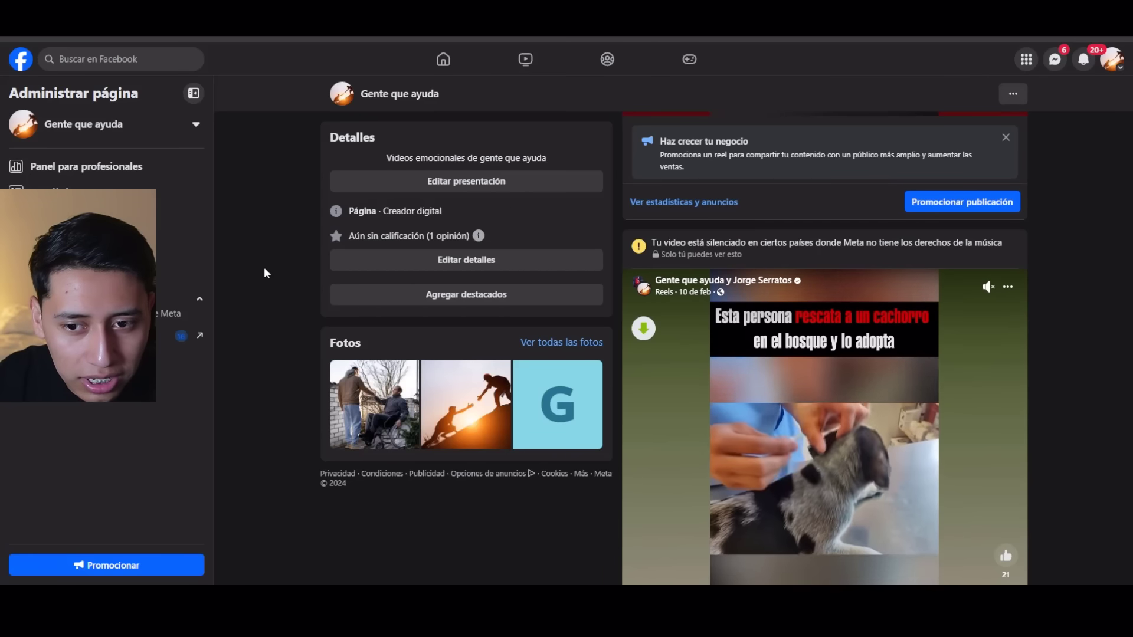
pyautogui.scroll(-3, 264, 268)
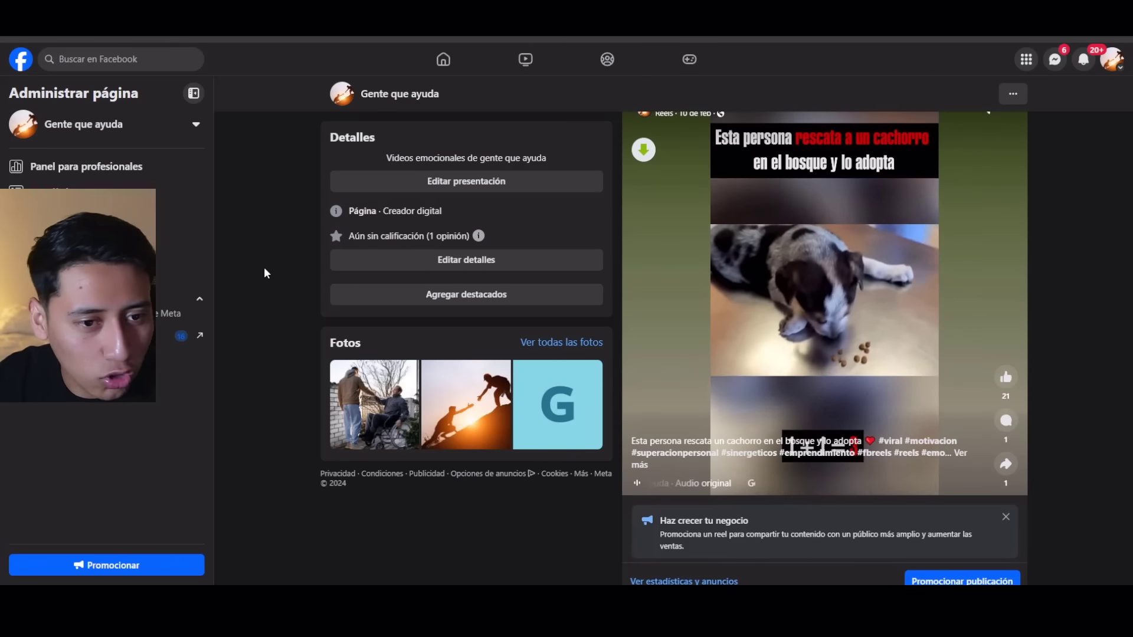
pyautogui.scroll(-6, 264, 267)
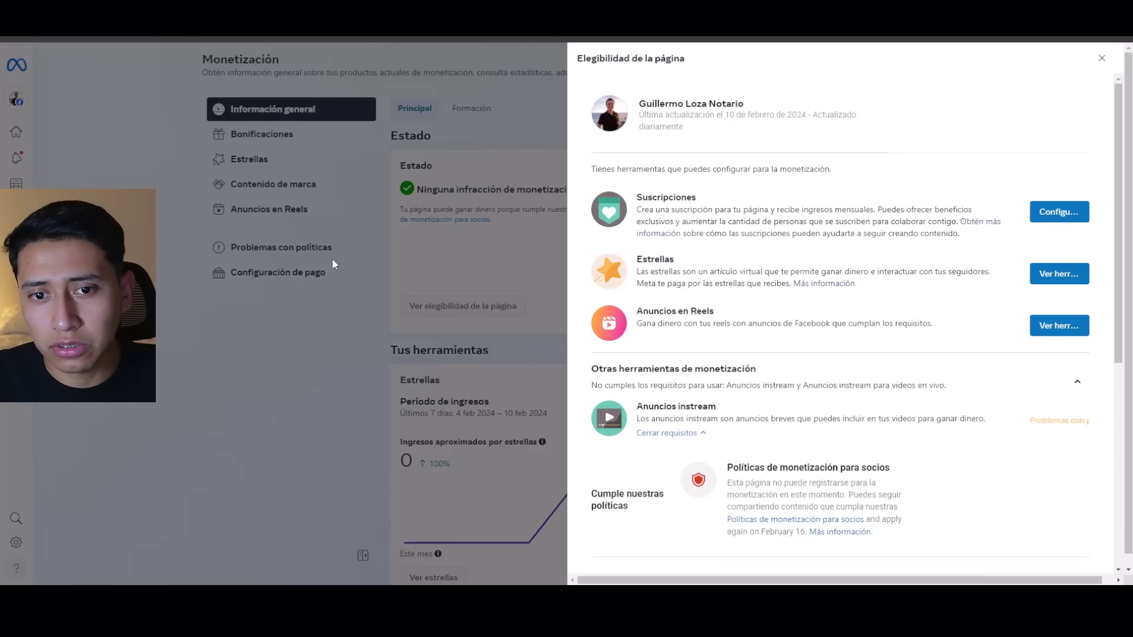
# Leave the eligibility details and activate the branded content label for the second creator's page, confirming the policy guidelines.
pyautogui.click(375, 291)
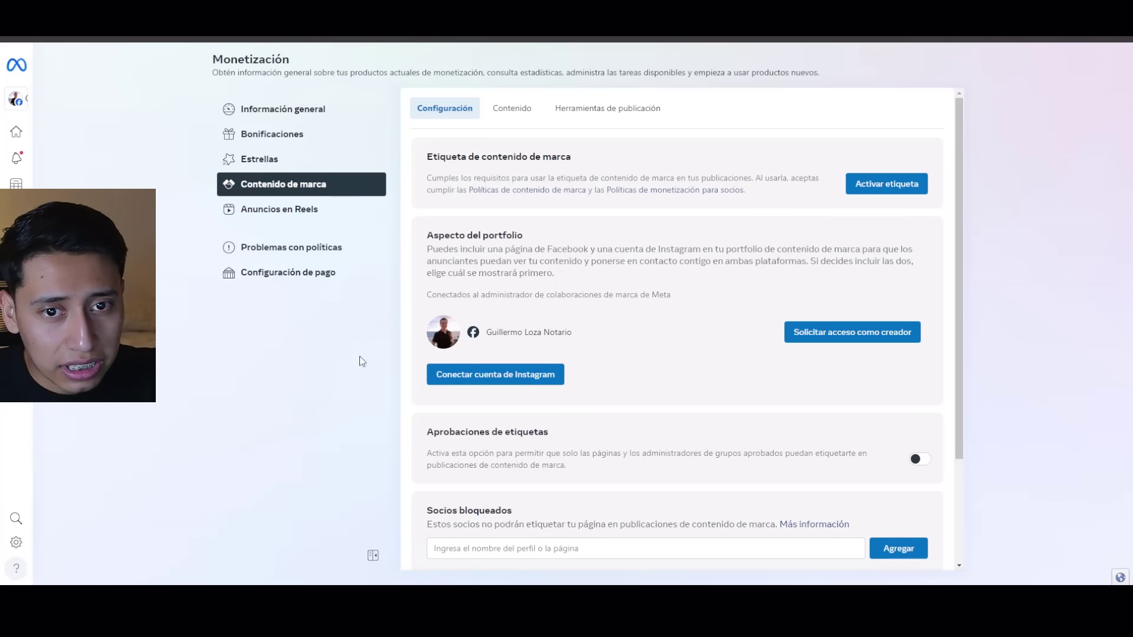
pyautogui.scroll(-3, 866, 356)
pyautogui.scroll(3, 867, 358)
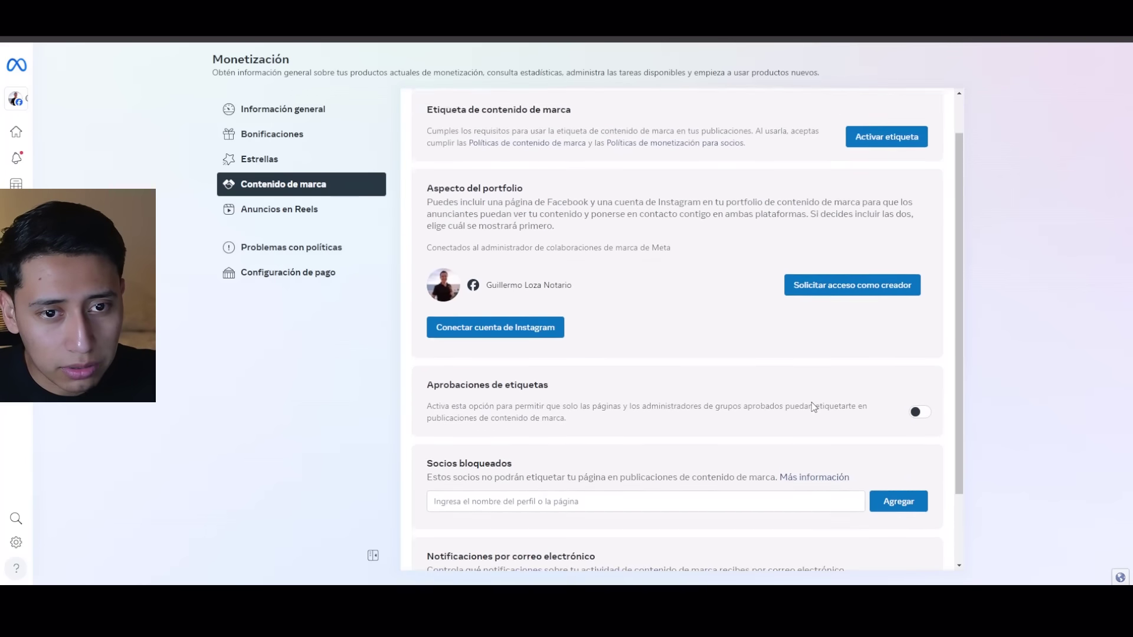
pyautogui.click(887, 185)
pyautogui.click(702, 318)
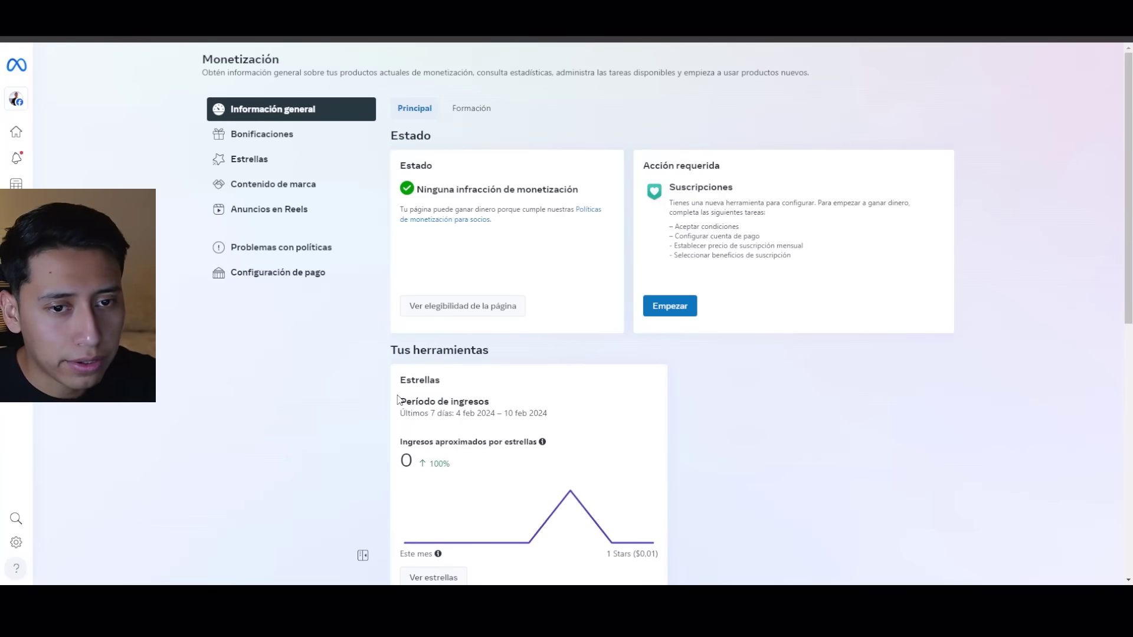
# Check the second creator page's eligibility and examine the Anuncios instream requirements, especially the partner monetization policies and reapplication date.
pyautogui.click(493, 307)
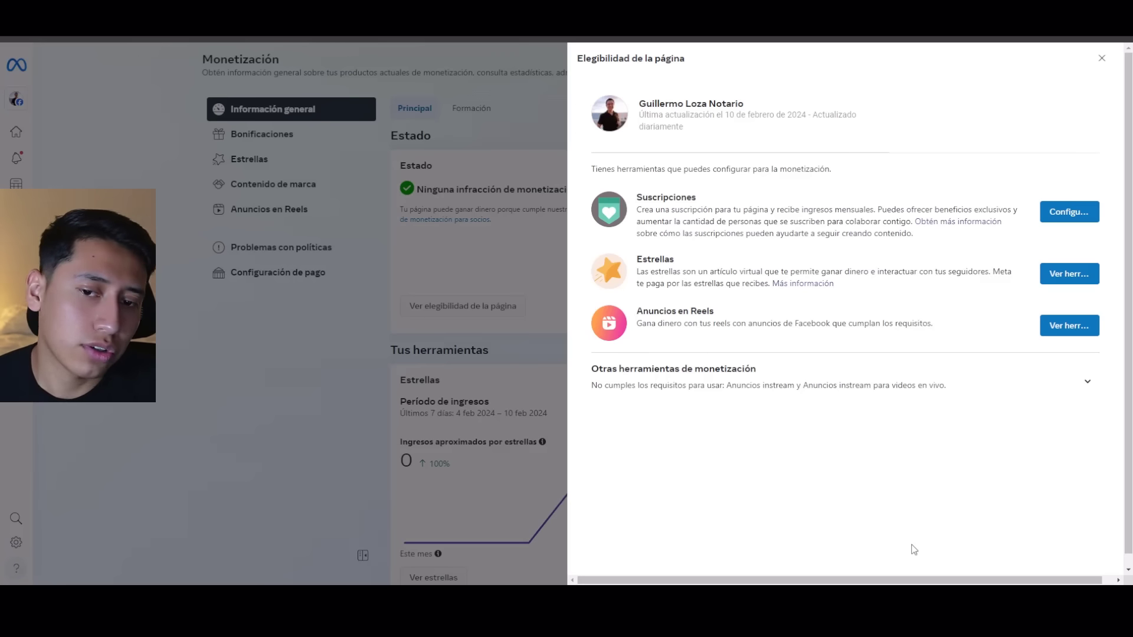
pyautogui.click(1086, 381)
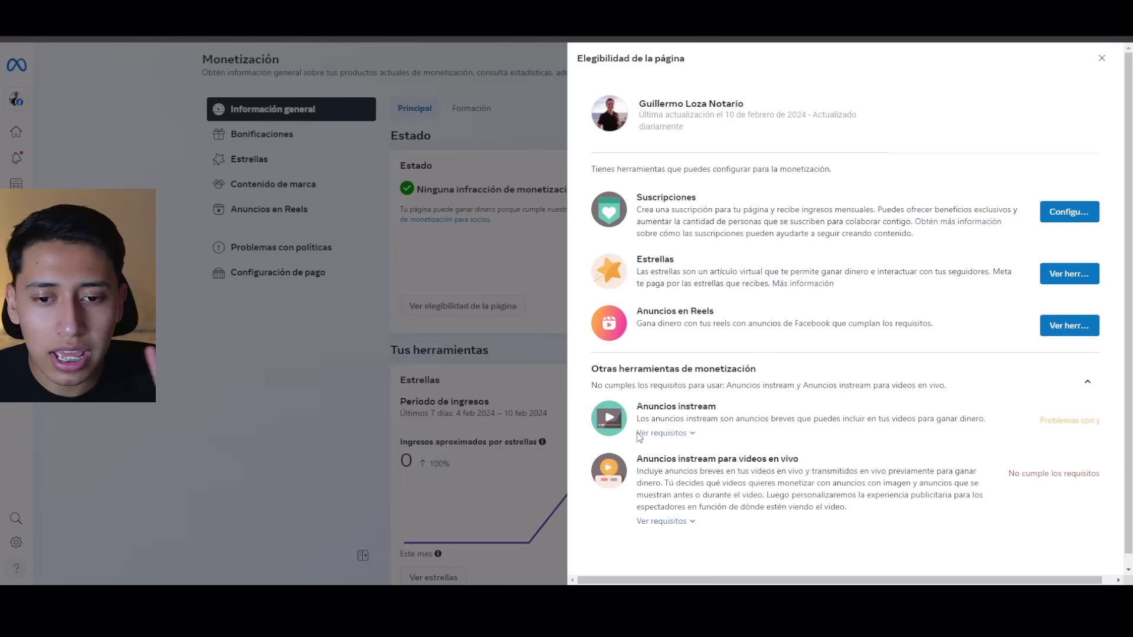
pyautogui.click(657, 434)
pyautogui.scroll(-1, 702, 283)
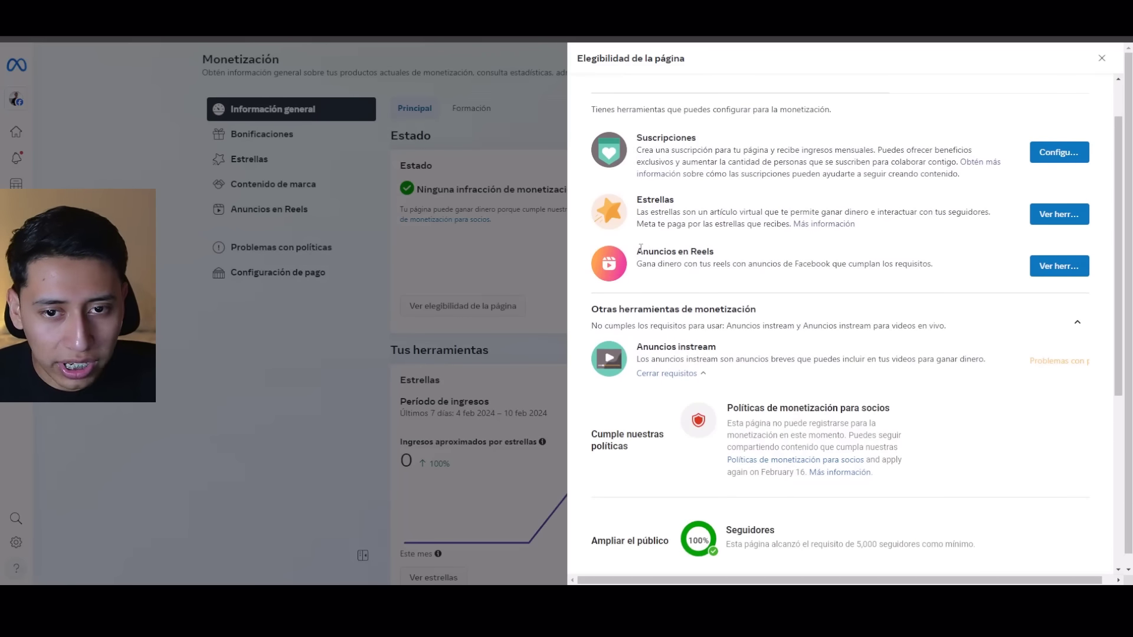
pyautogui.scroll(-3, 678, 275)
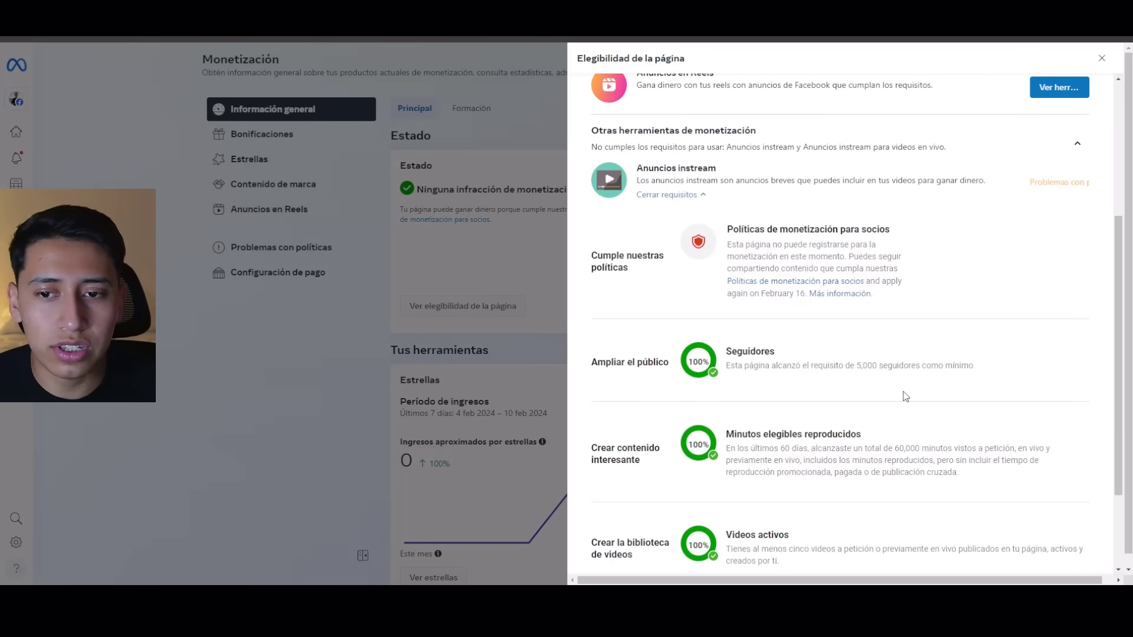
pyautogui.moveTo(761, 293); pyautogui.dragTo(804, 293)
pyautogui.click(767, 293)
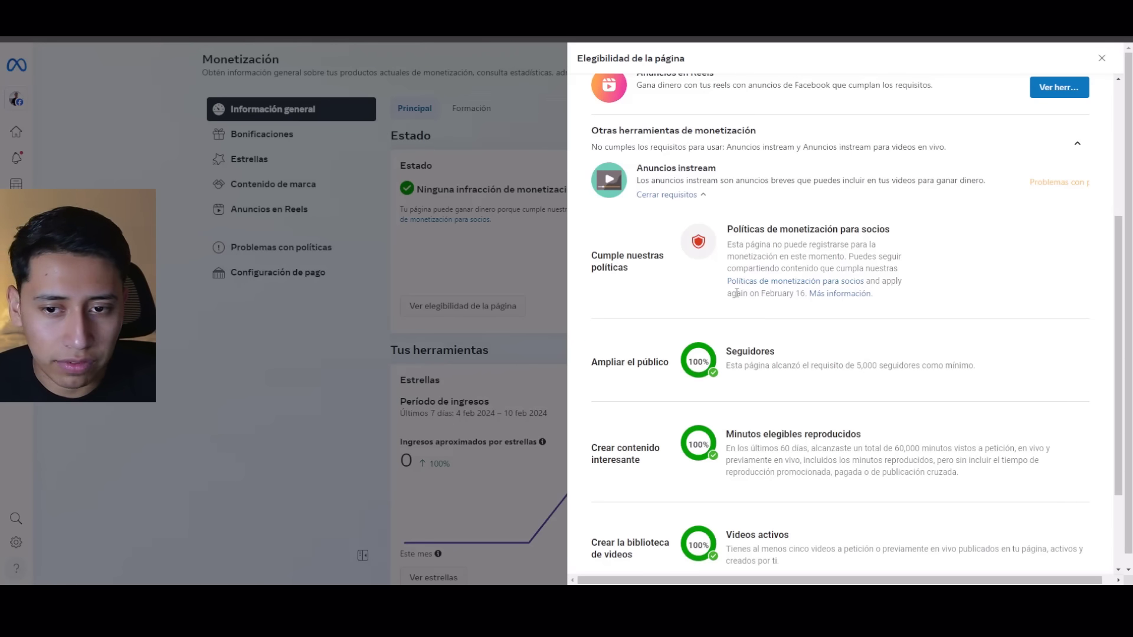
pyautogui.click(765, 283)
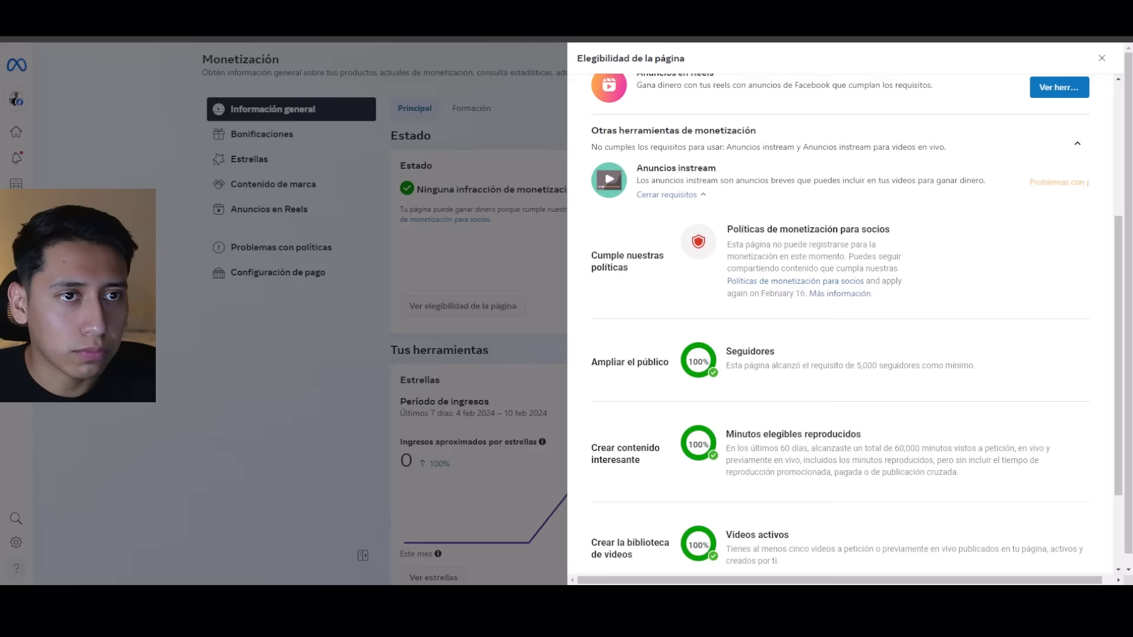
# Review the Anuncios instream requirements for policies, followers, eligible minutes and active videos on the second creator's page.
pyautogui.scroll(4, 738, 336)
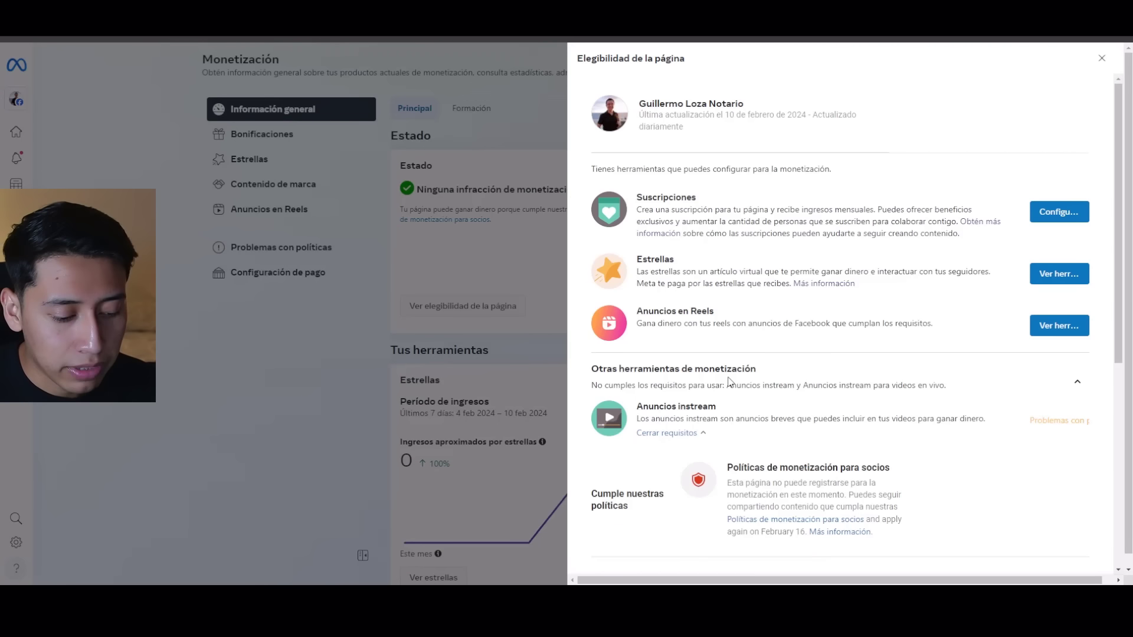
pyautogui.scroll(-4, 730, 383)
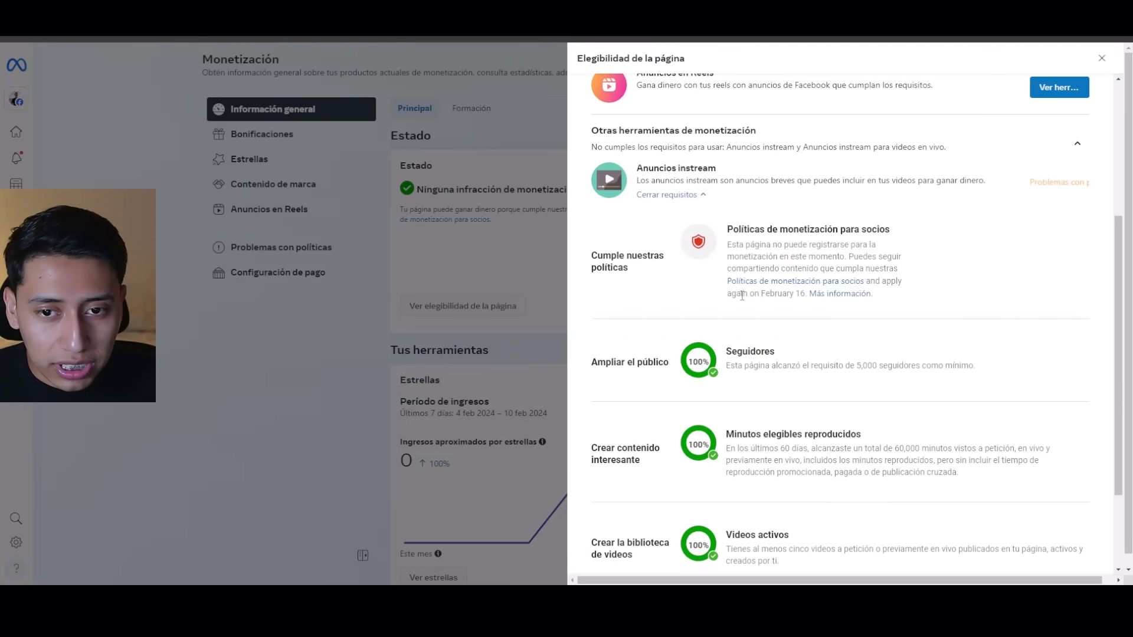
pyautogui.scroll(-2, 734, 299)
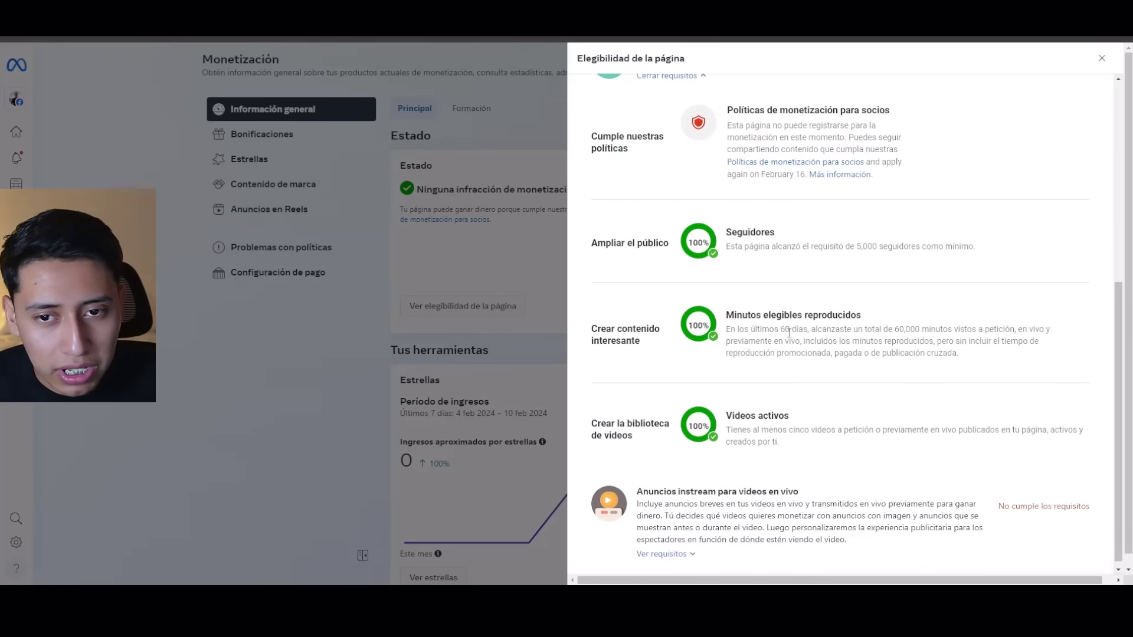
pyautogui.scroll(1, 789, 331)
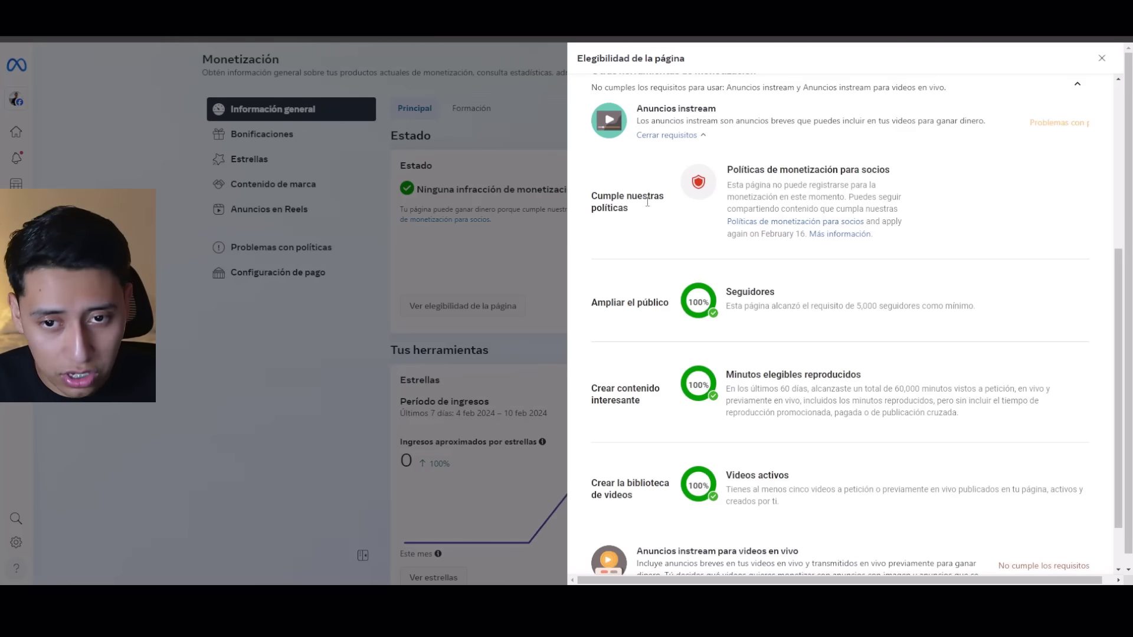
pyautogui.scroll(2, 769, 222)
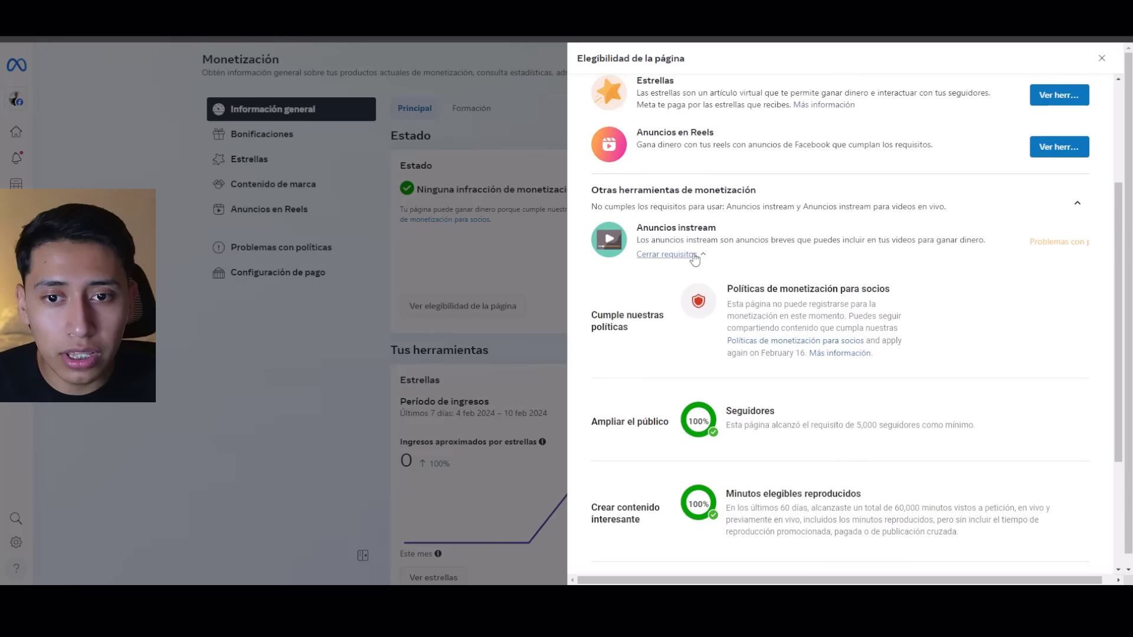
# Compare the Anuncios instream and Anuncios en Reels entries by highlighting their names in the eligibility details.
pyautogui.moveTo(718, 232); pyautogui.dragTo(635, 233)
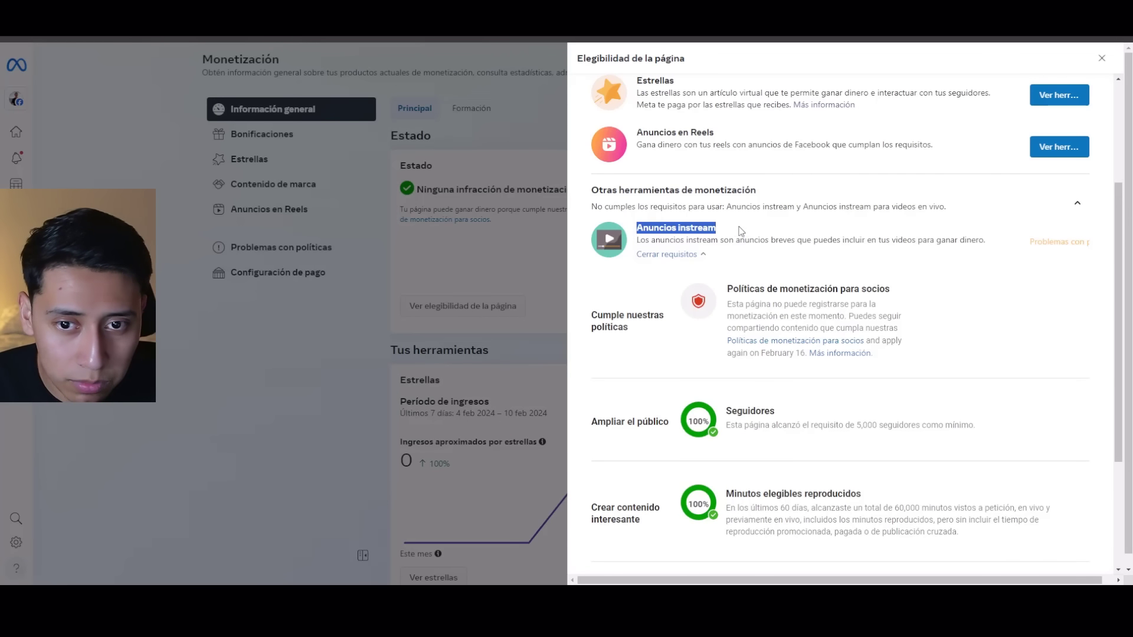
pyautogui.click(699, 220)
pyautogui.moveTo(709, 133); pyautogui.dragTo(652, 131)
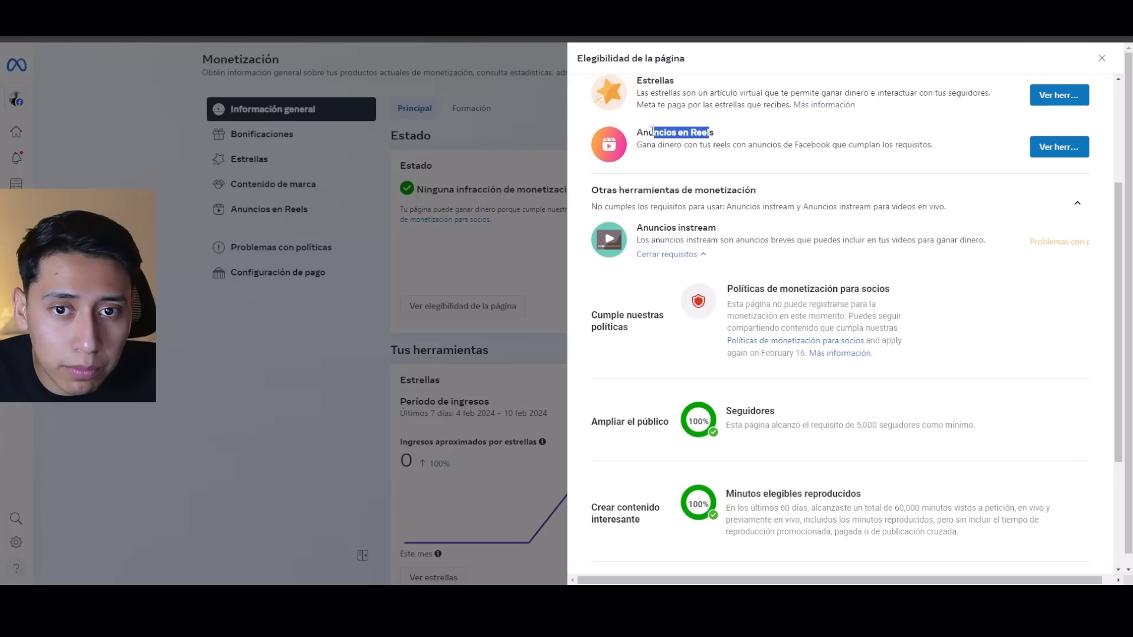
pyautogui.moveTo(642, 232); pyautogui.dragTo(717, 232)
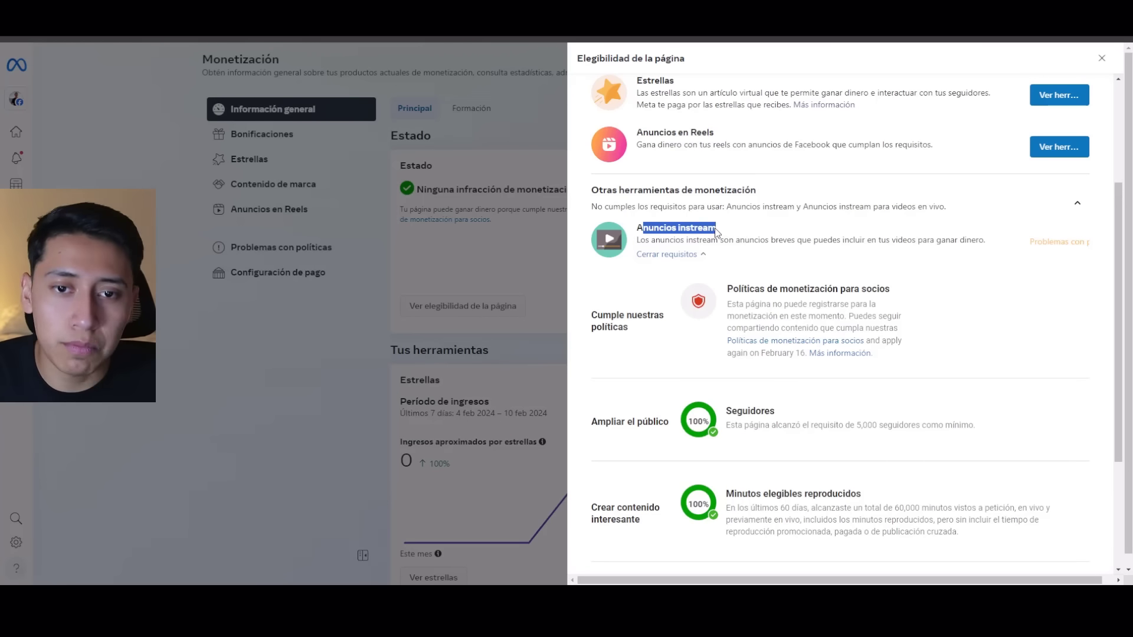
pyautogui.click(716, 231)
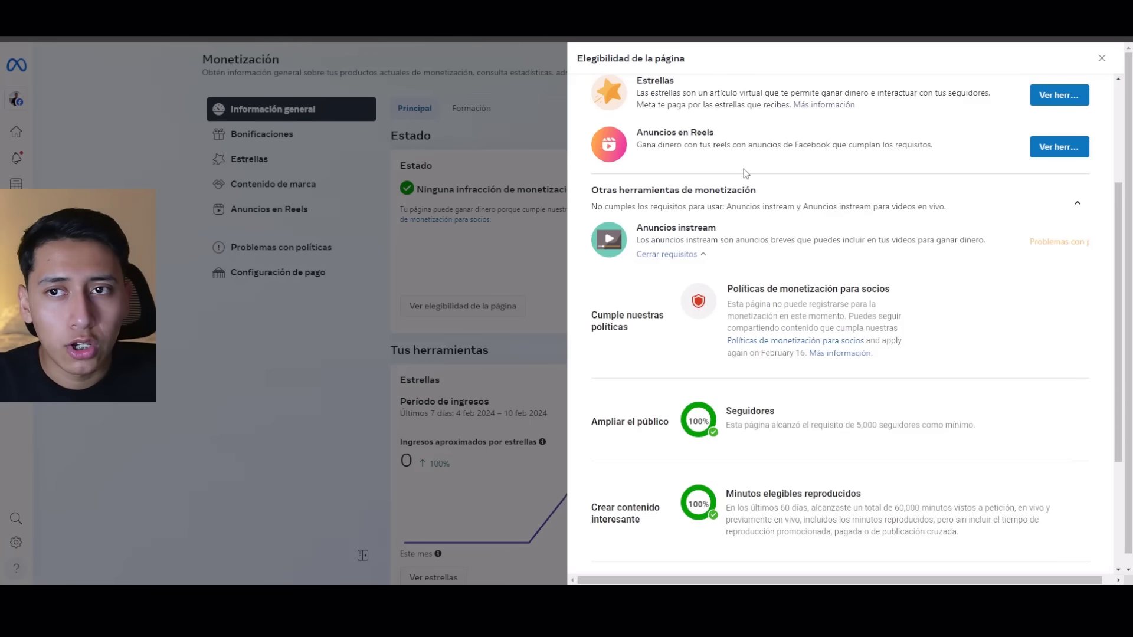
# Recheck the page's monetization tools and the partner monetization policy requirement, and leave the eligibility details.
pyautogui.scroll(3, 773, 358)
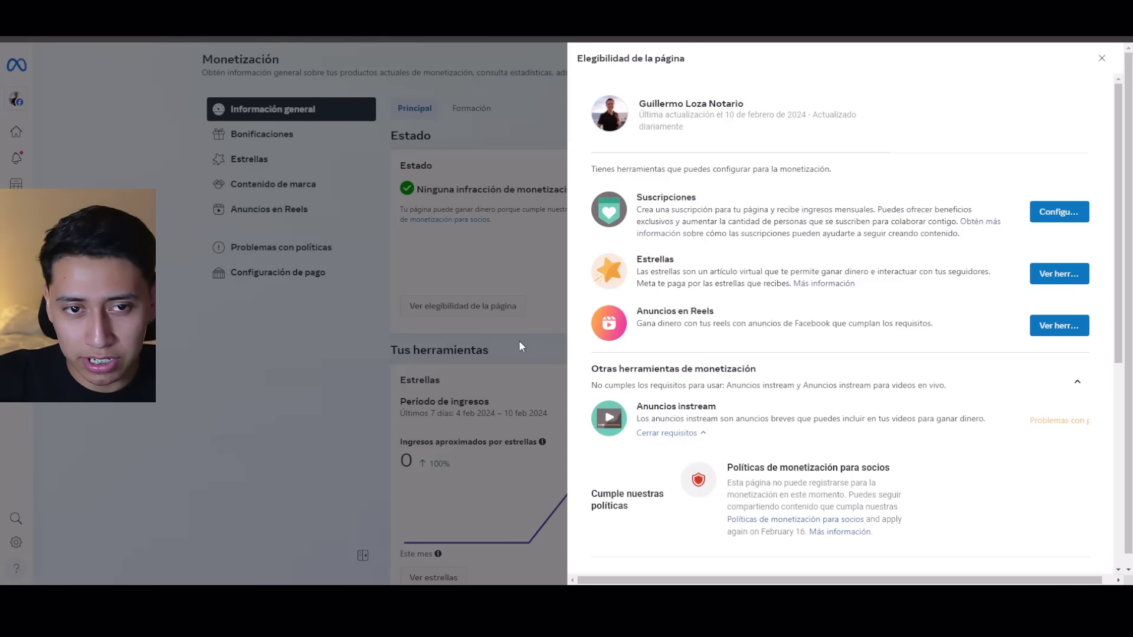
pyautogui.scroll(-5, 803, 437)
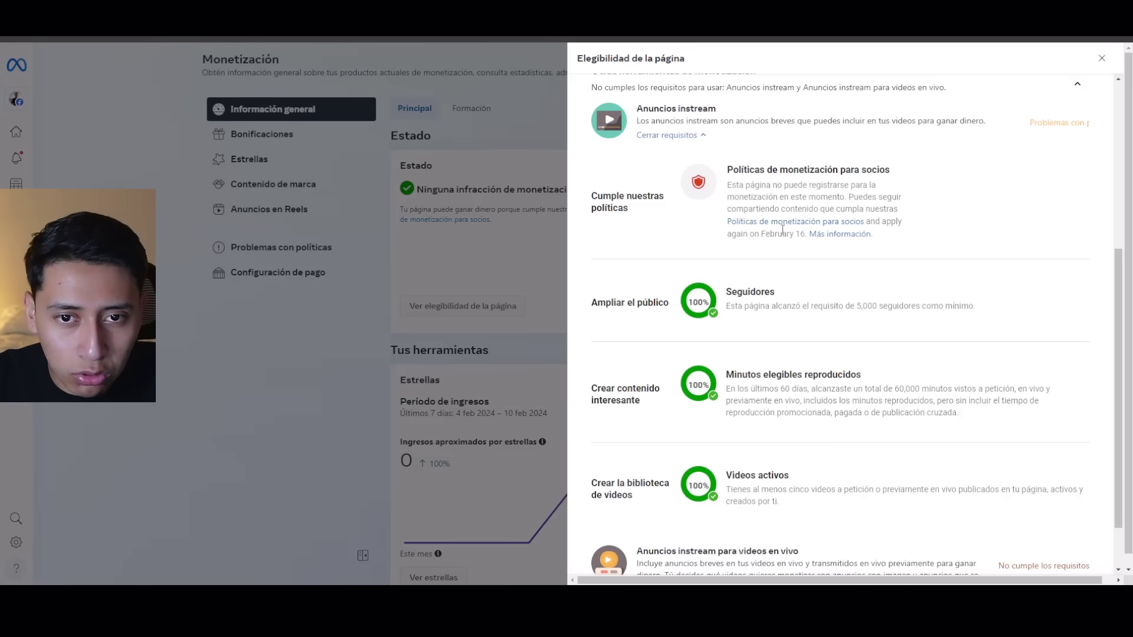
pyautogui.scroll(4, 783, 236)
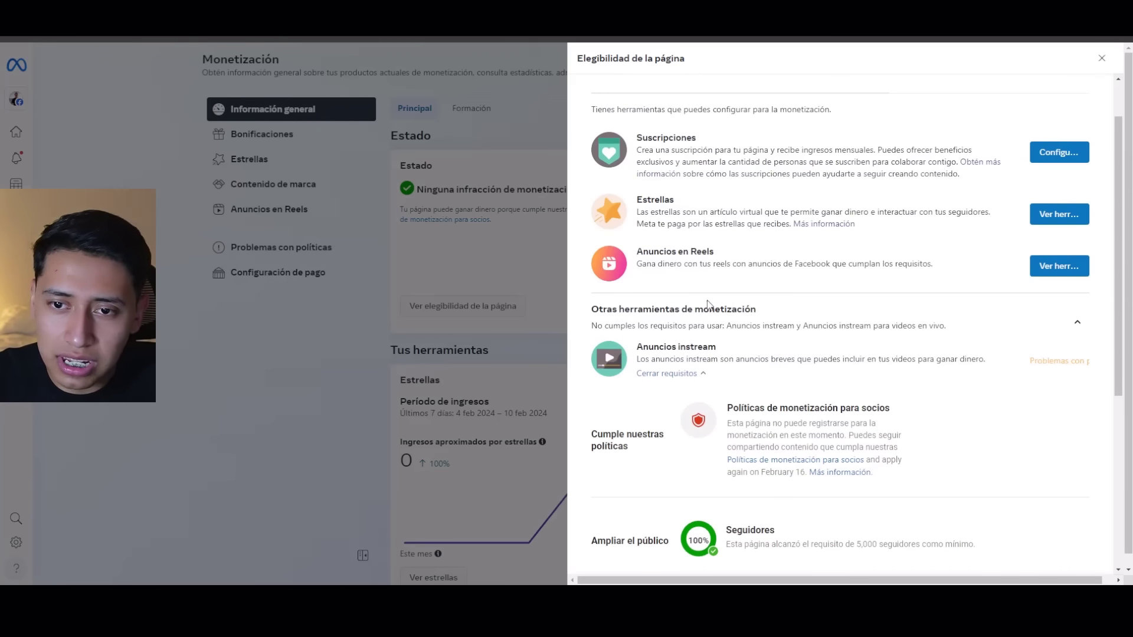
pyautogui.click(359, 240)
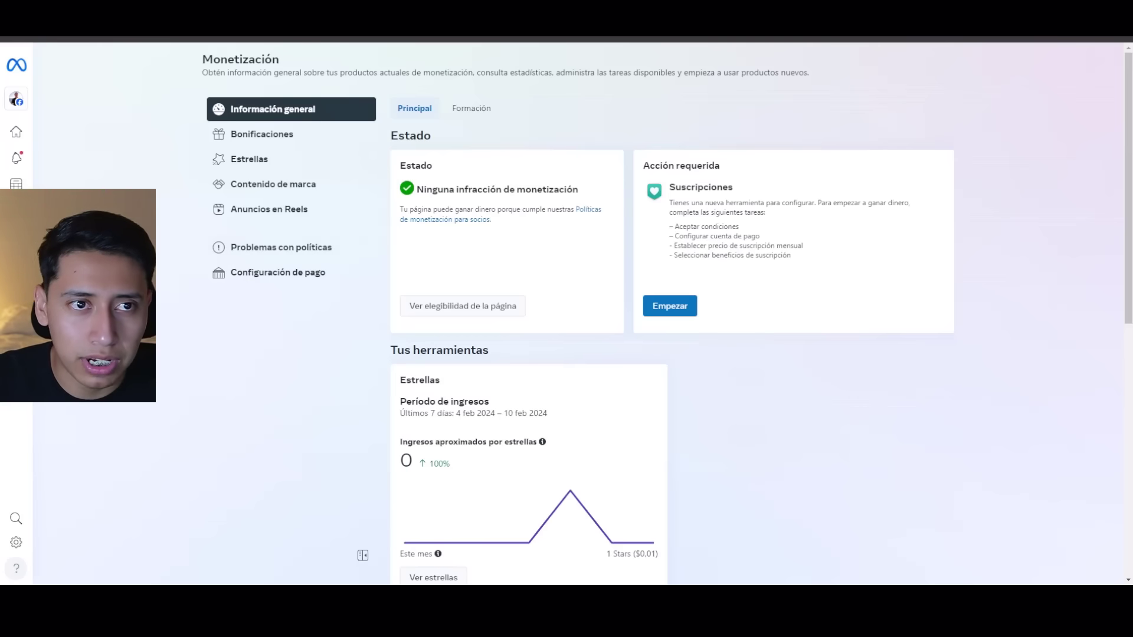
pyautogui.click(360, 241)
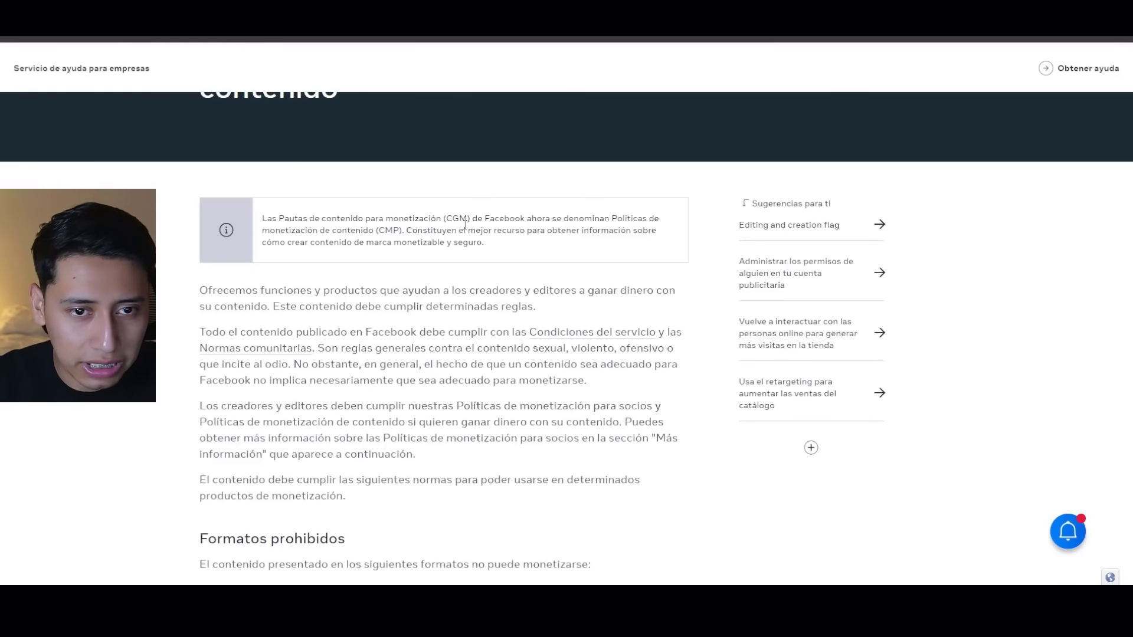
# Read Meta's Páginas, grupos y eventos policies from the introduction through Creación y uso and Nombres down to Cumplimiento legal.
pyautogui.scroll(3, 498, 200)
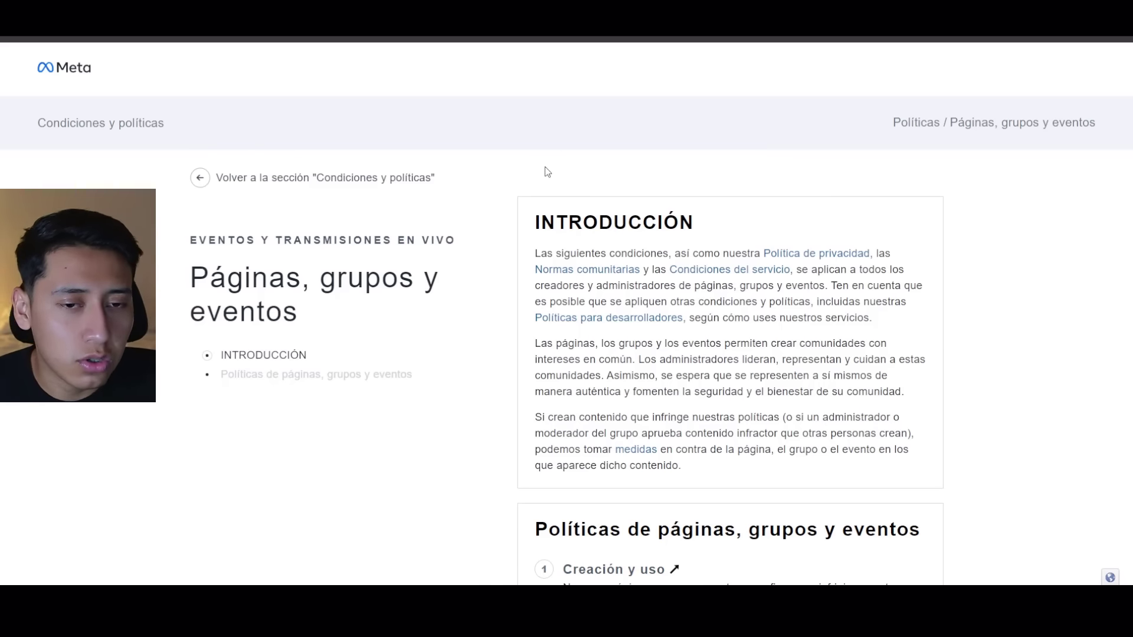
pyautogui.scroll(-5, 791, 256)
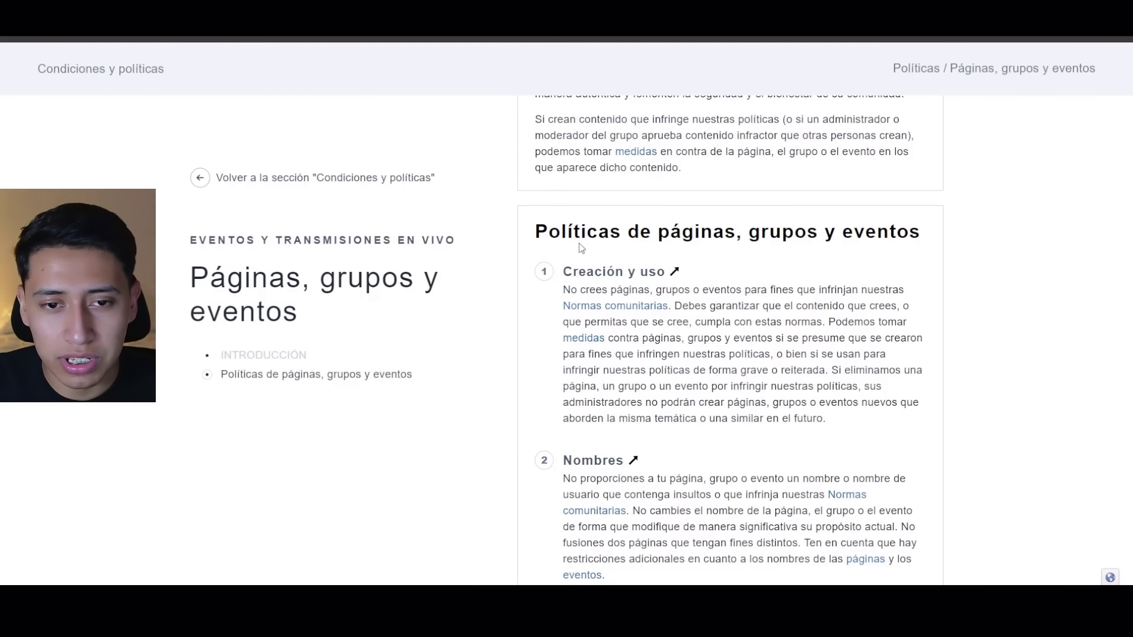
pyautogui.scroll(-2, 956, 260)
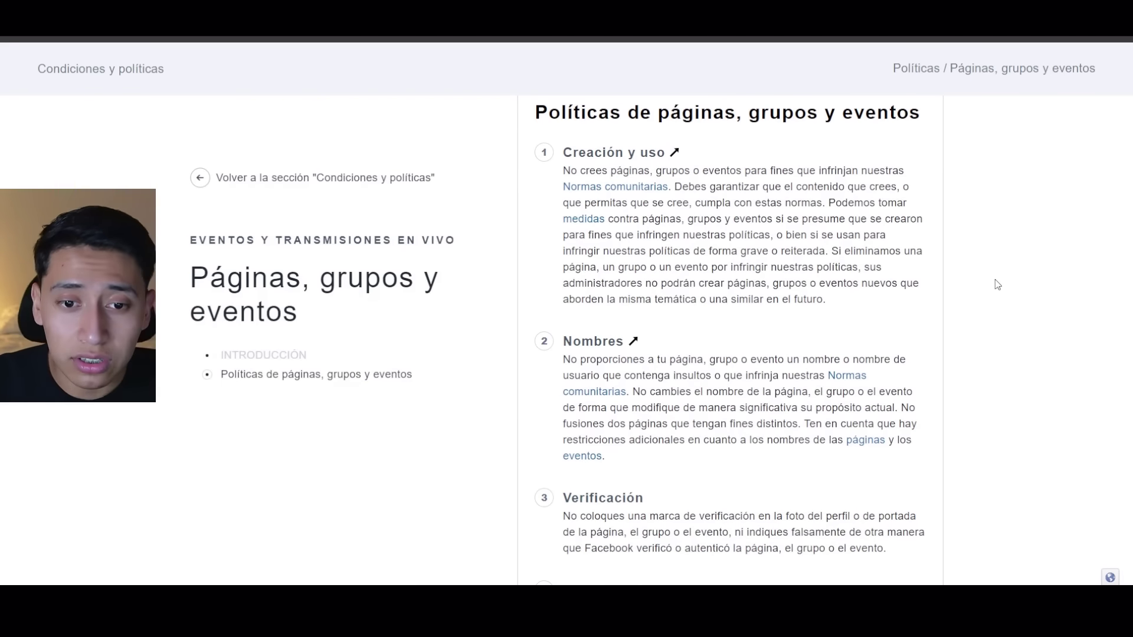
pyautogui.scroll(-1, 997, 285)
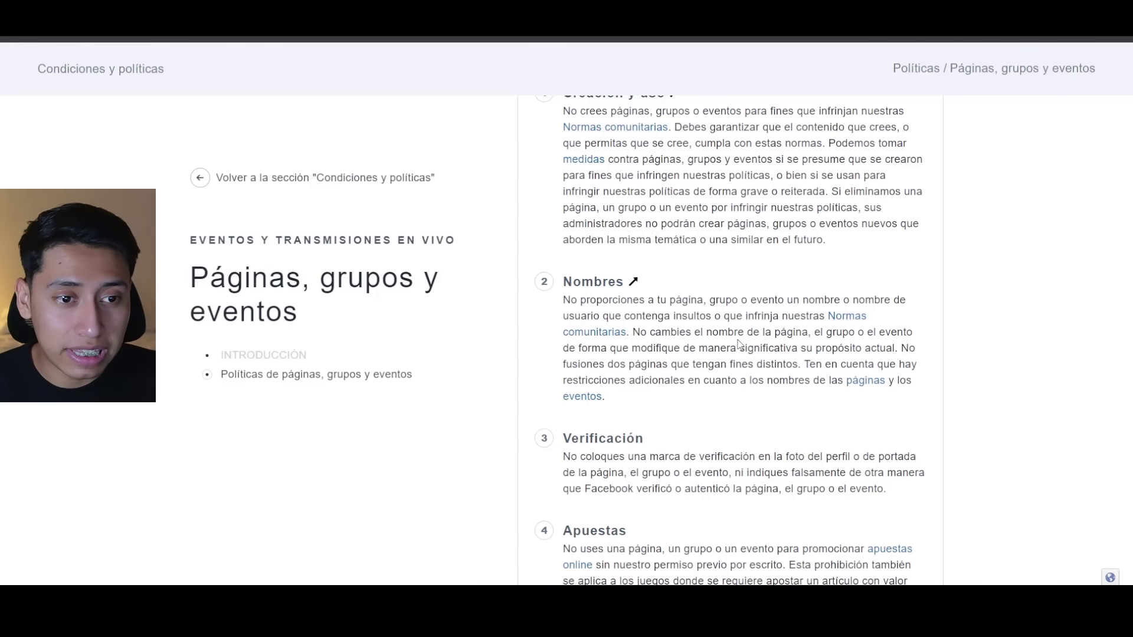
pyautogui.scroll(1, 640, 379)
pyautogui.scroll(-3, 679, 378)
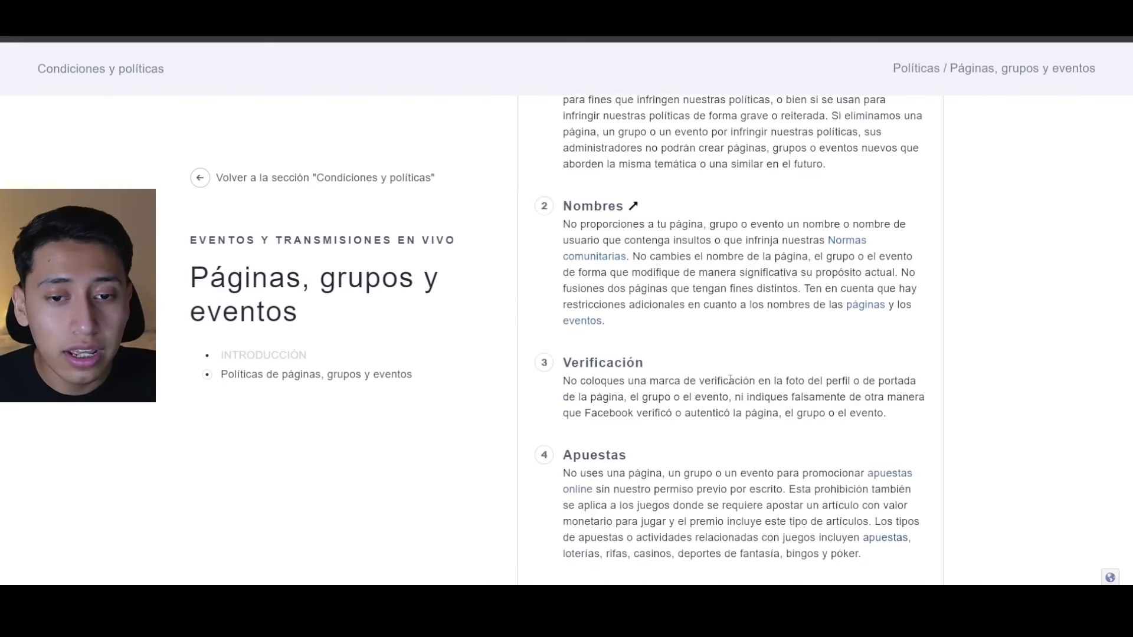
pyautogui.scroll(-3, 740, 353)
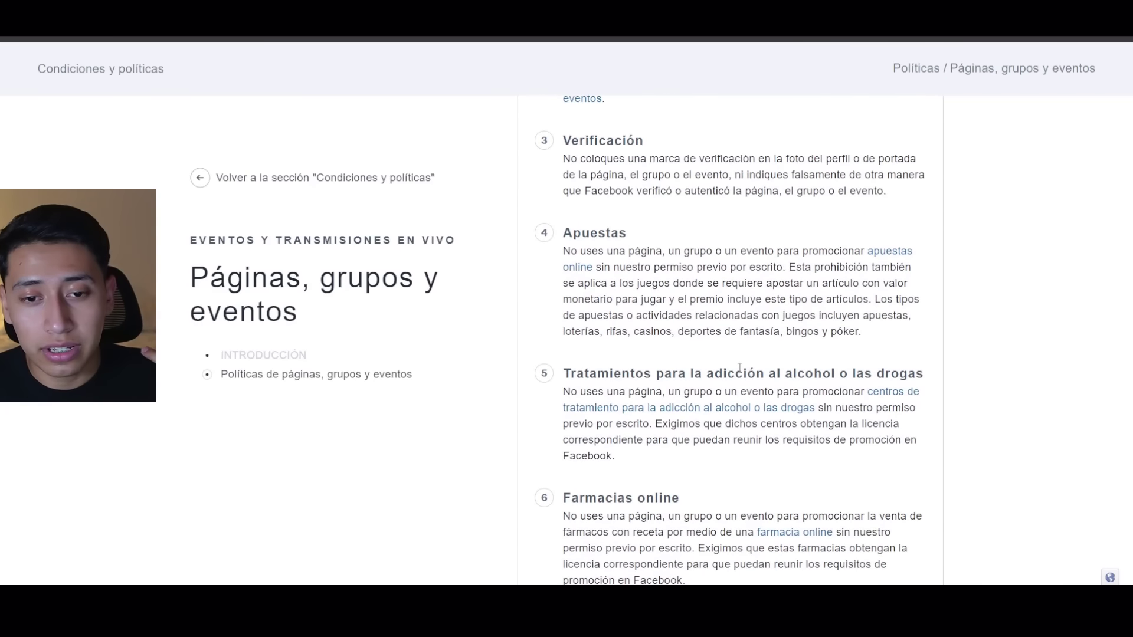
pyautogui.scroll(-9, 740, 354)
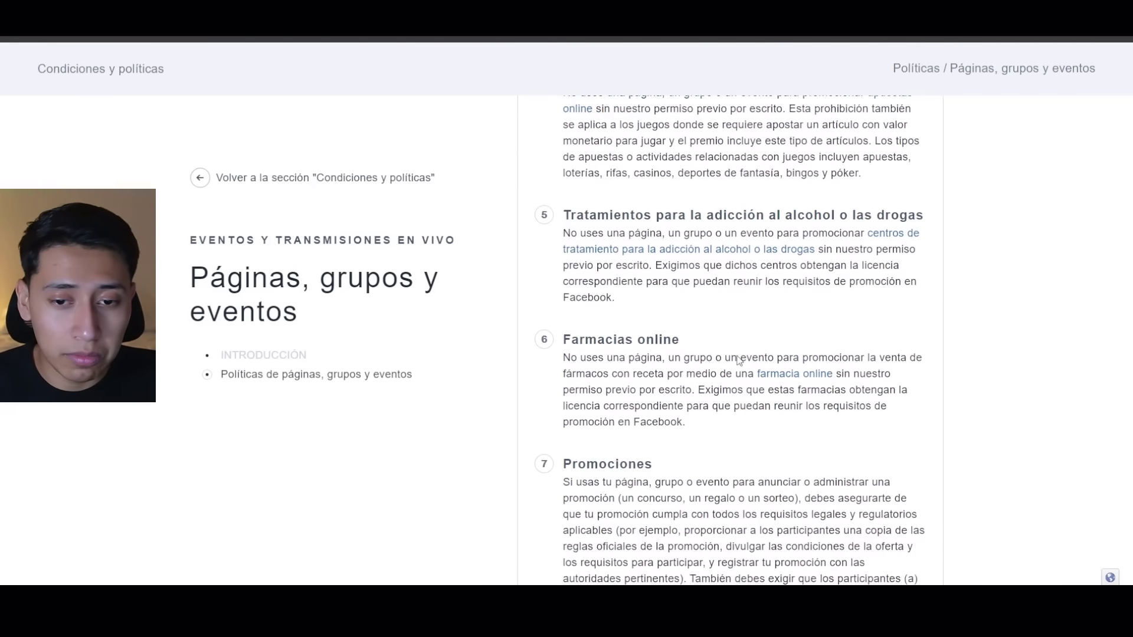
pyautogui.scroll(-7, 737, 356)
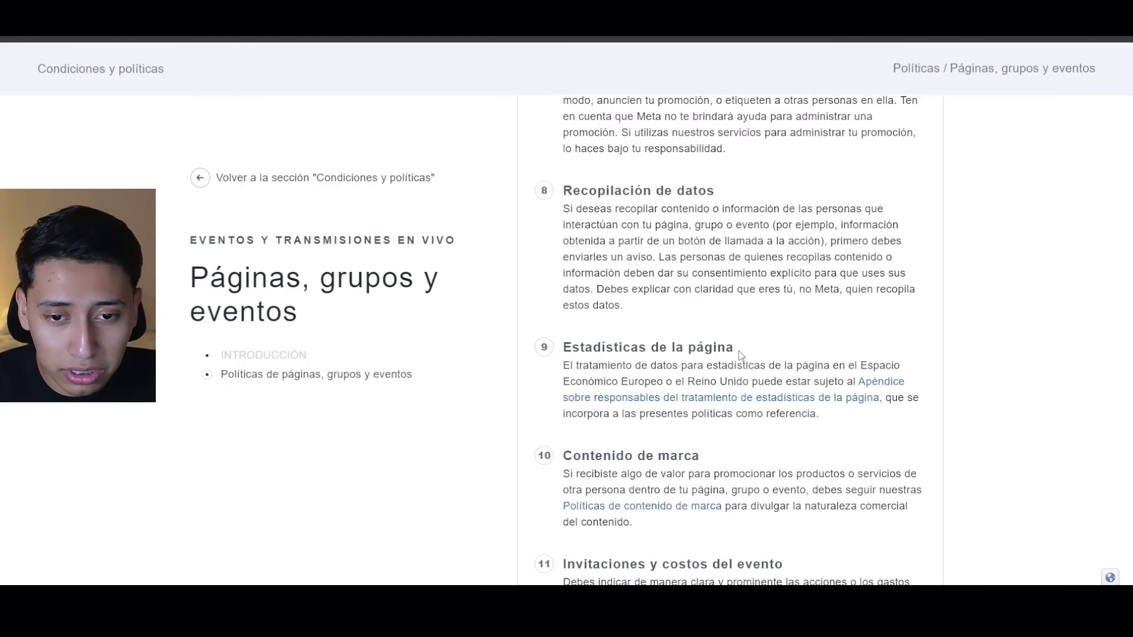
pyautogui.scroll(-1, 747, 344)
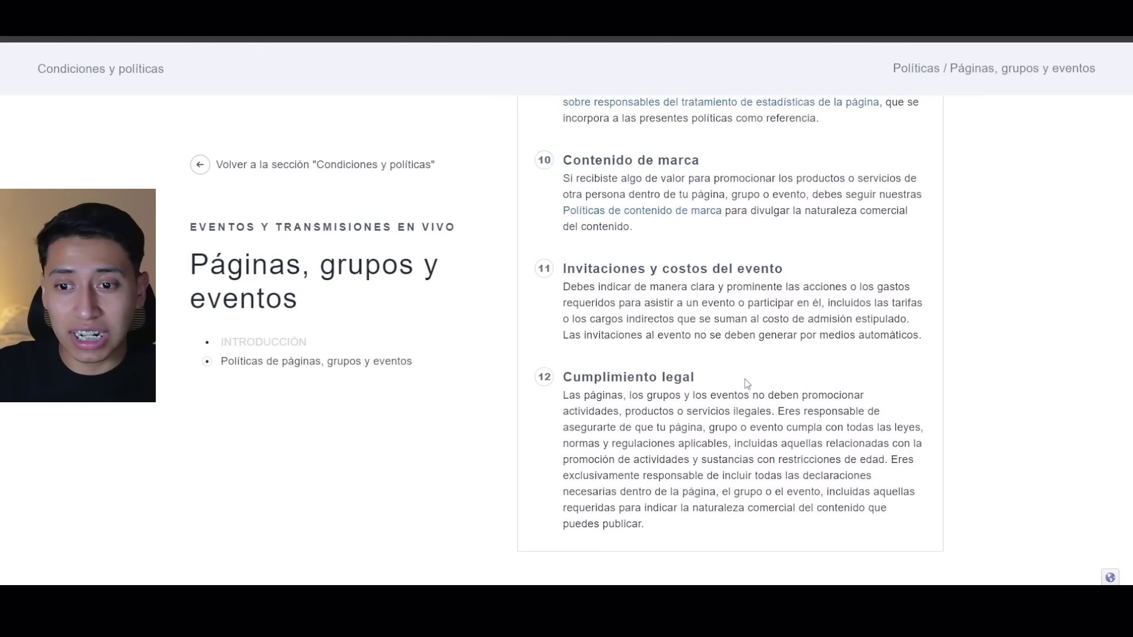
pyautogui.scroll(-3, 762, 389)
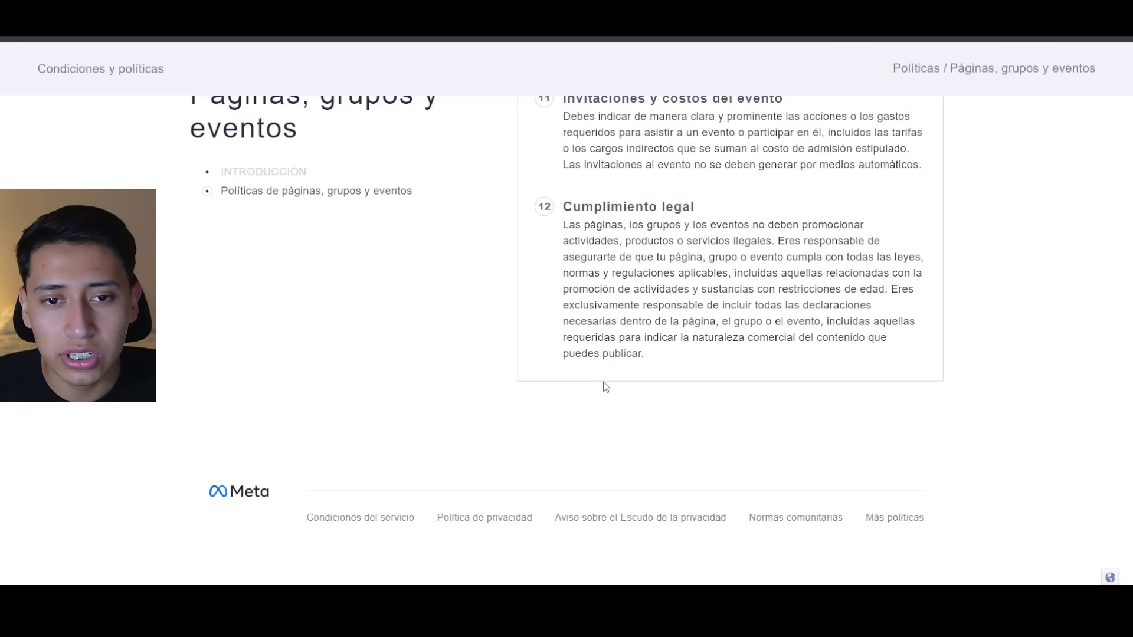
# Go back to the introduction of the Páginas, grupos y eventos policies and skim them again as far as Promociones.
pyautogui.scroll(20, 627, 316)
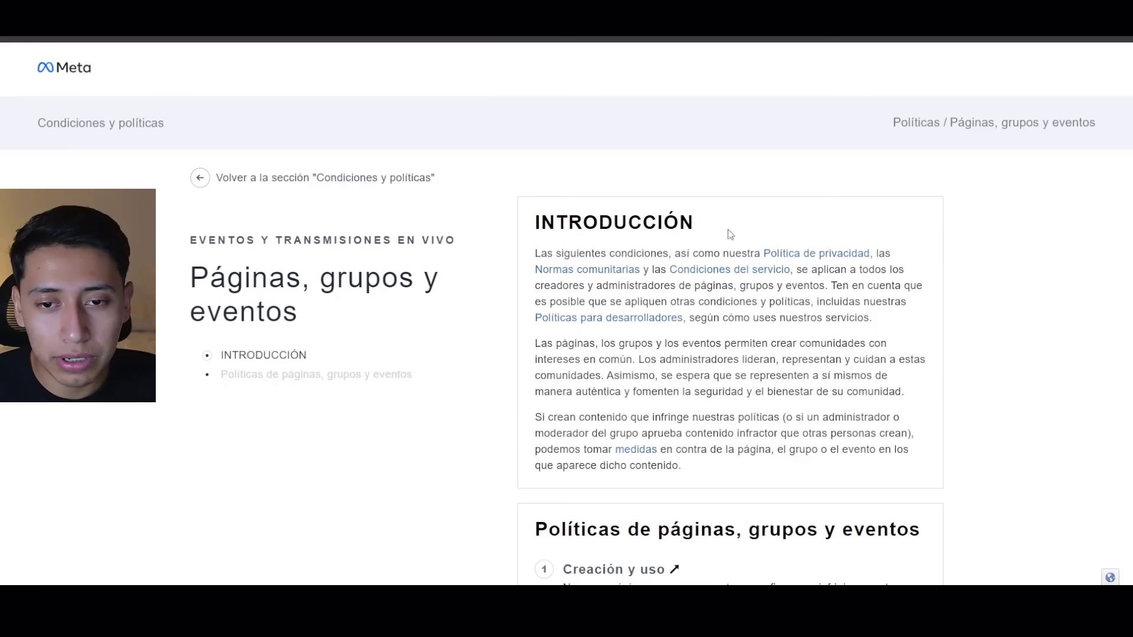
pyautogui.scroll(-10, 608, 315)
pyautogui.scroll(-7, 748, 332)
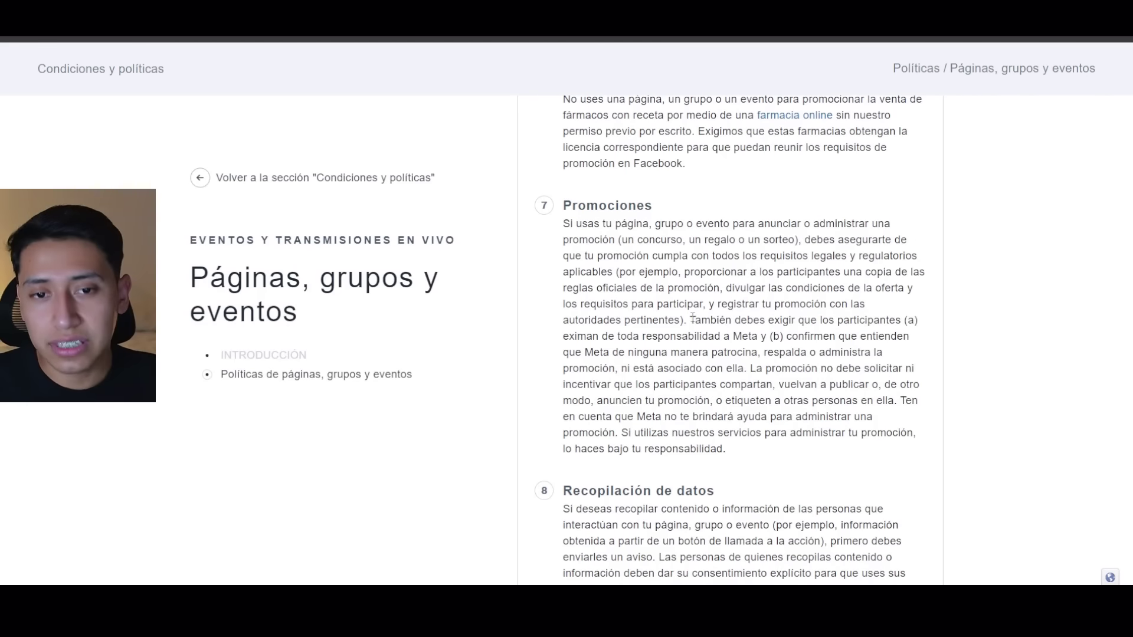
pyautogui.scroll(15, 690, 307)
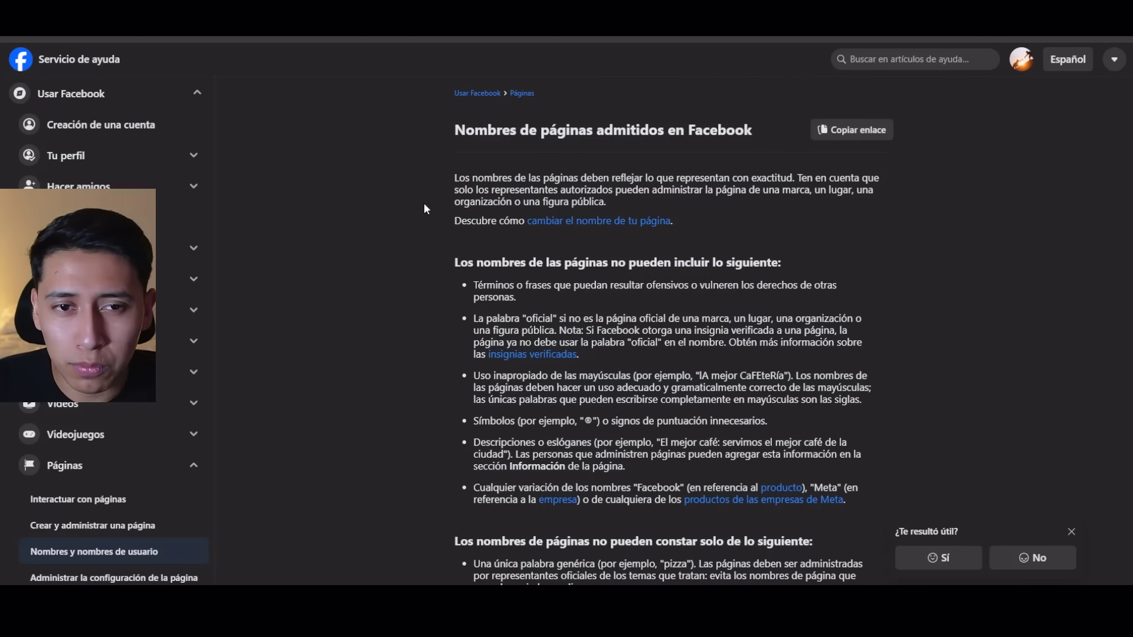
# Rate the page names article as not useful because its information is confusing, send the comment "no ayudan", and review the name restrictions.
pyautogui.click(1029, 557)
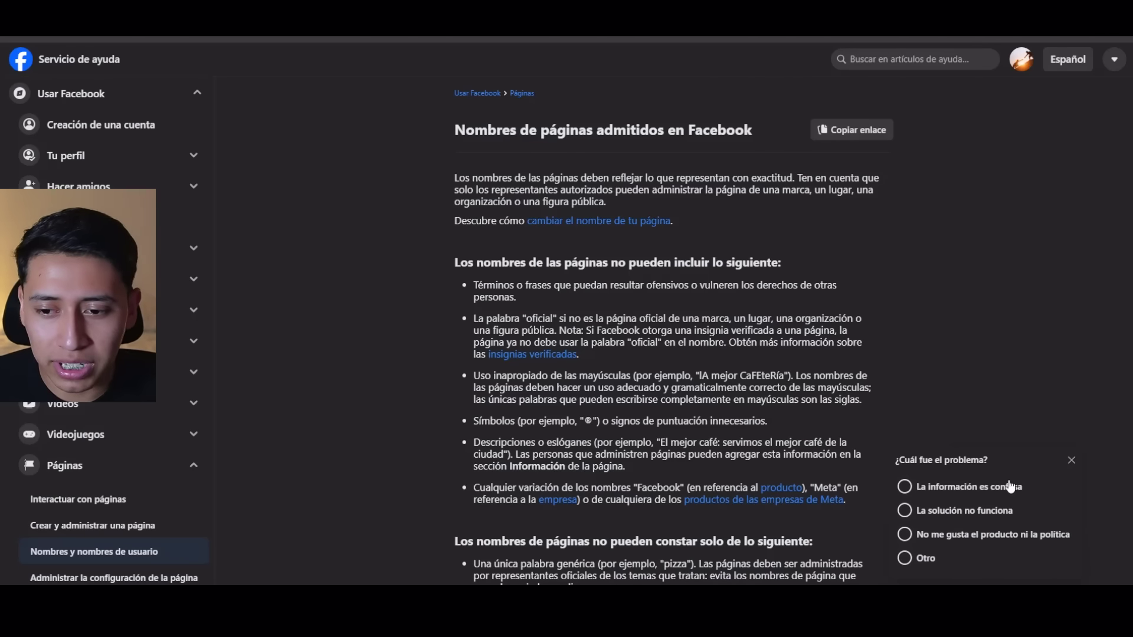
pyautogui.click(979, 490)
pyautogui.click(662, 489)
pyautogui.write('n')
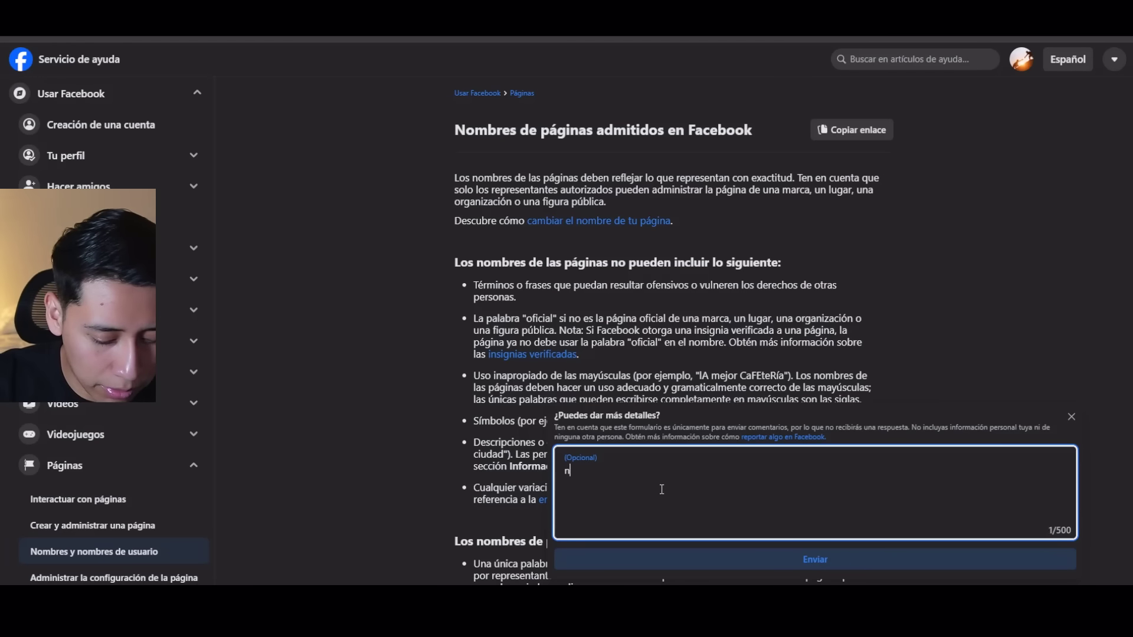
pyautogui.write('o ayudan')
pyautogui.click(813, 567)
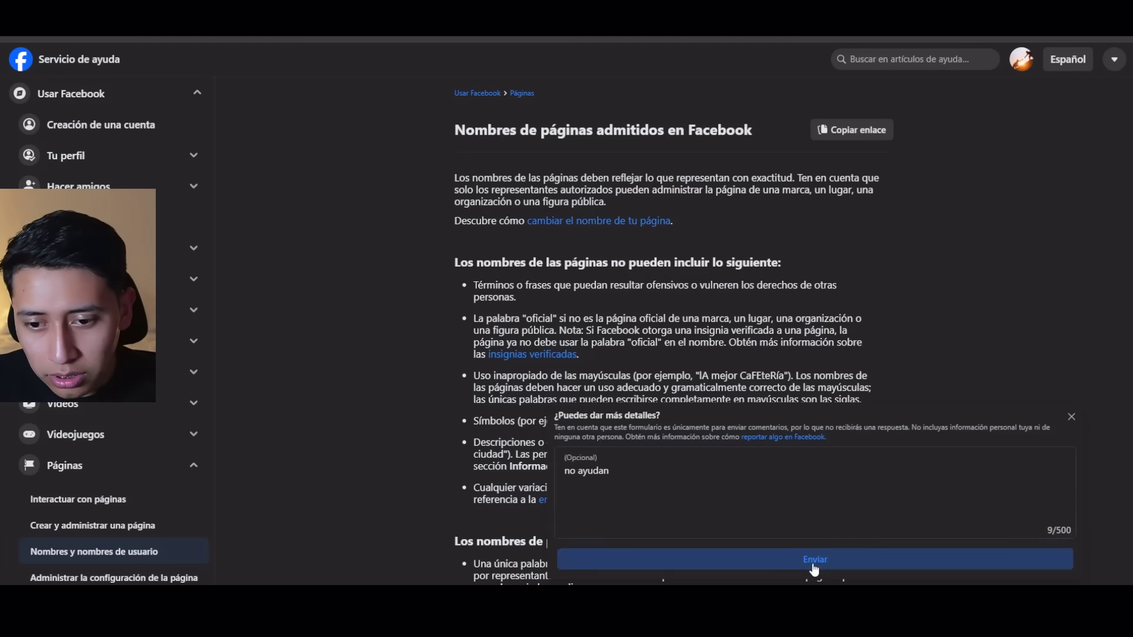
pyautogui.scroll(-2, 866, 260)
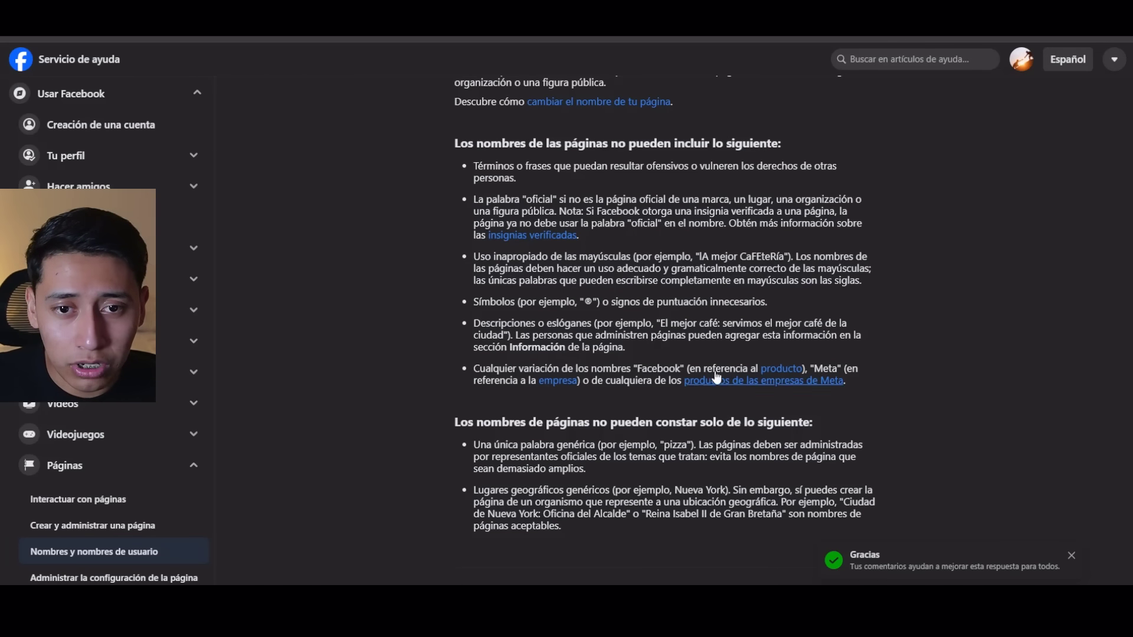
pyautogui.scroll(2, 648, 370)
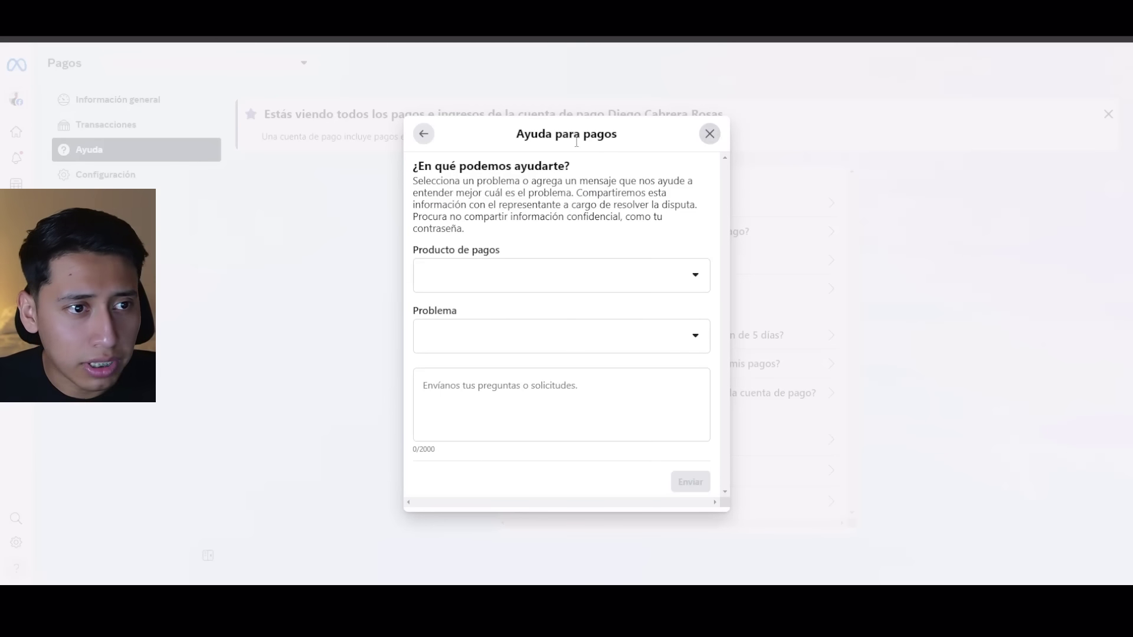
# Leave the open payments help form and reopen it through Obtener más ayuda, Mostrar más temas and Ninguna de las opciones anteriores.
pyautogui.click(710, 133)
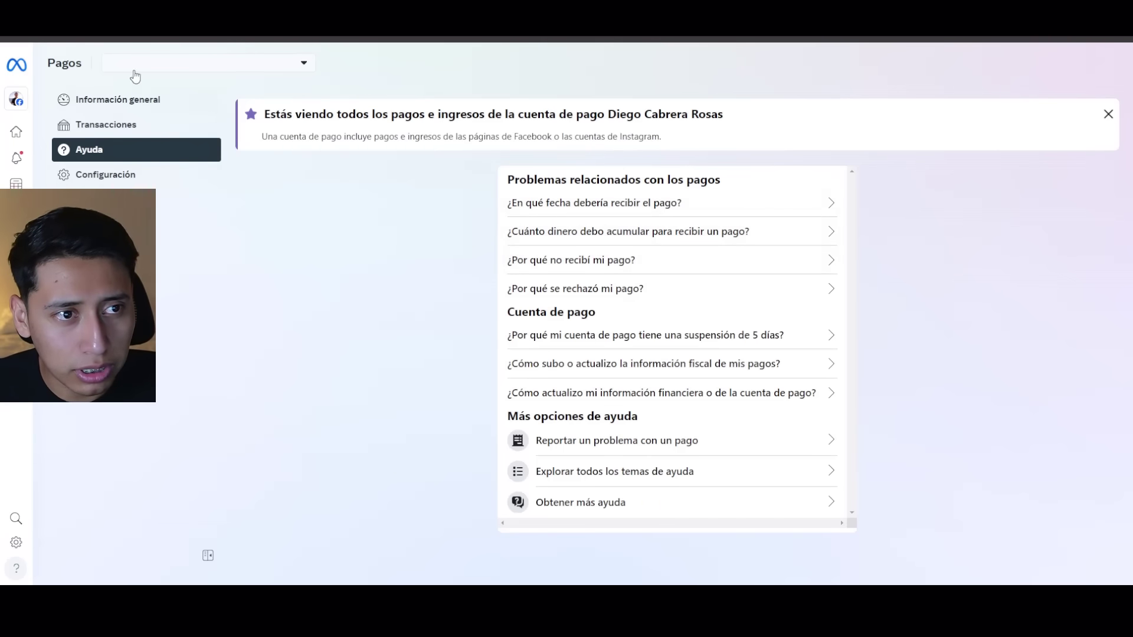
pyautogui.click(625, 513)
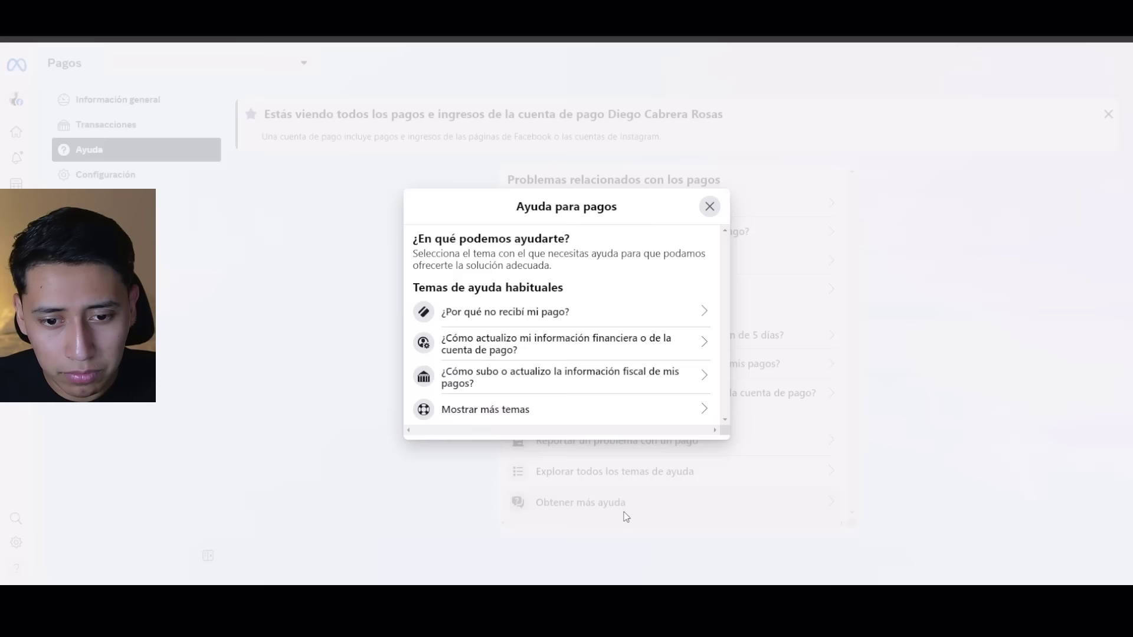
pyautogui.click(525, 414)
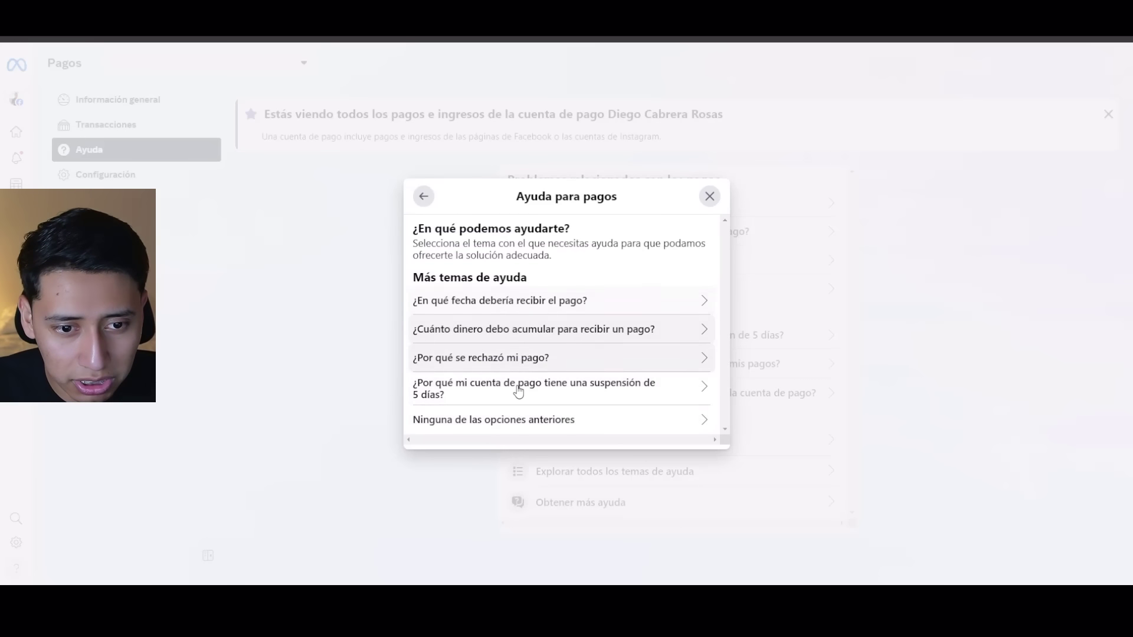
pyautogui.click(522, 419)
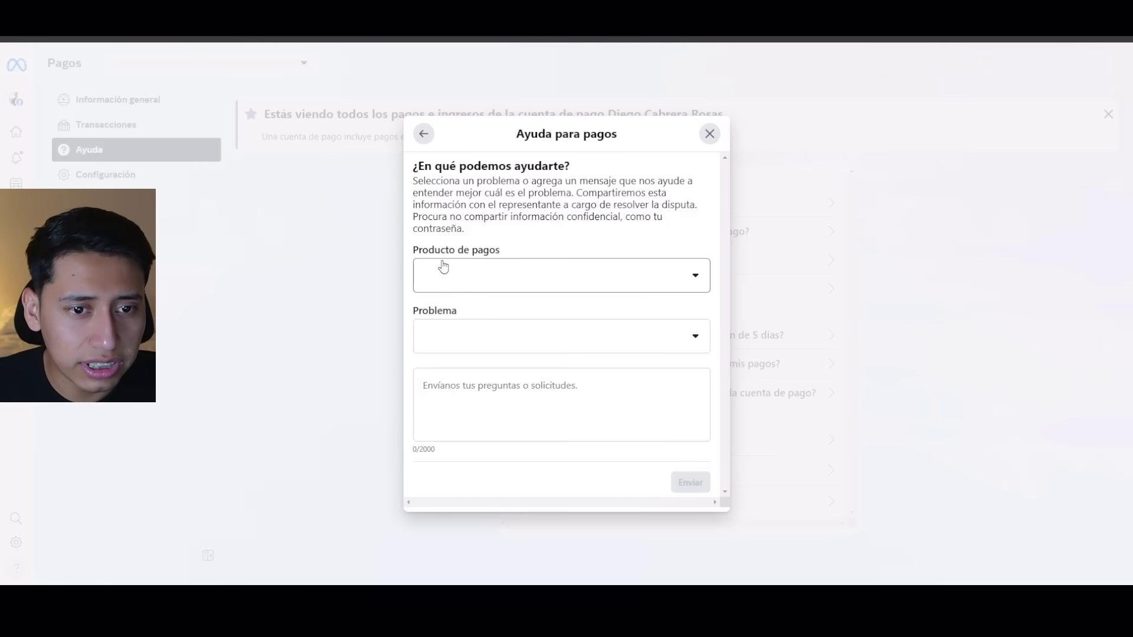
# Send a payments help request for Anuncios instream with the problem Tengo otro problema and the message "asdasdasdasd".
pyautogui.click(443, 286)
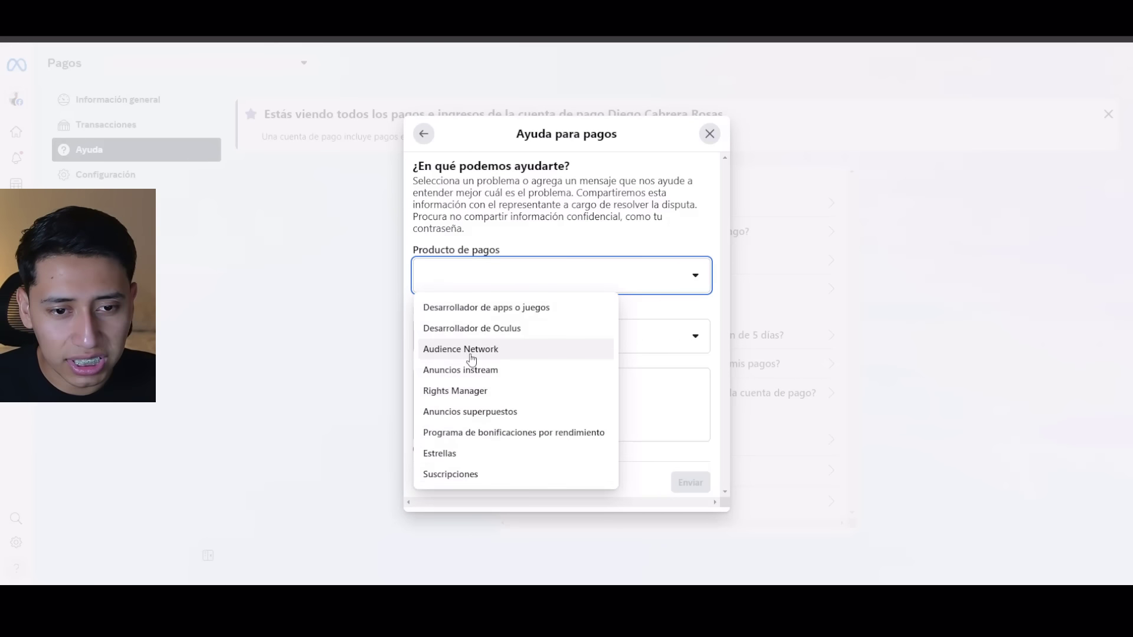
pyautogui.click(495, 370)
pyautogui.click(493, 346)
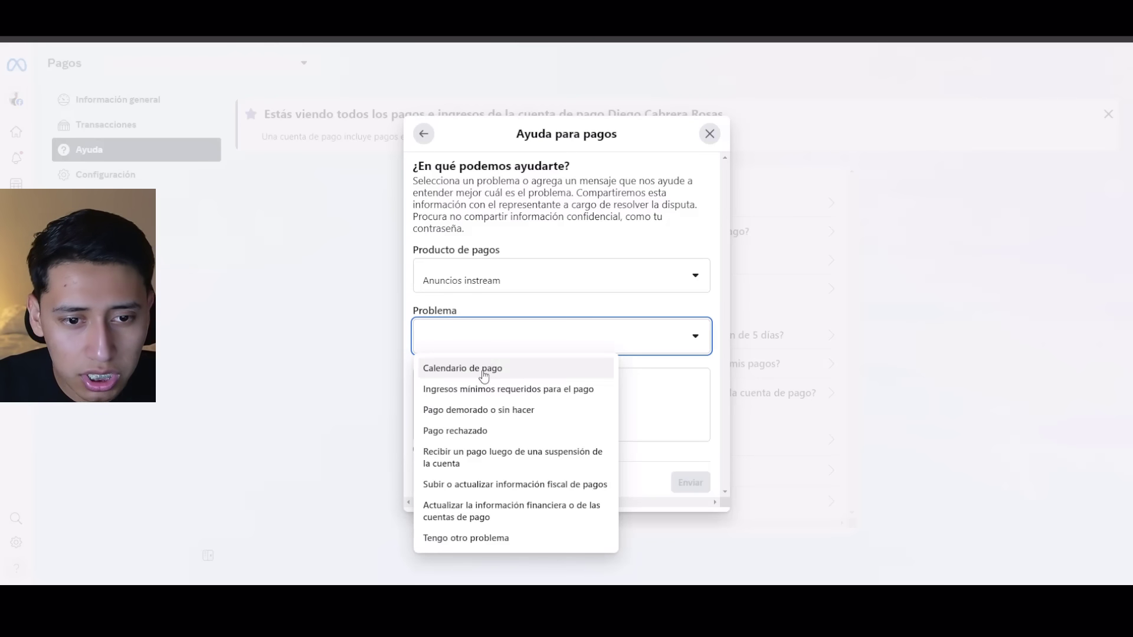
pyautogui.click(466, 538)
pyautogui.click(480, 397)
pyautogui.write('asdasdasdasd')
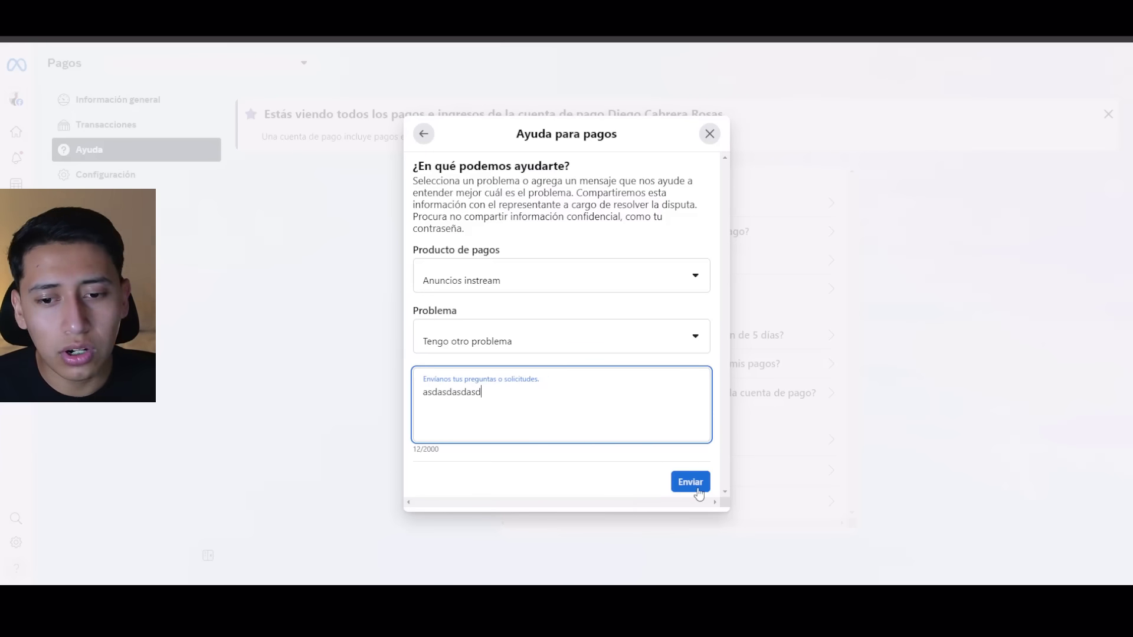
pyautogui.click(694, 490)
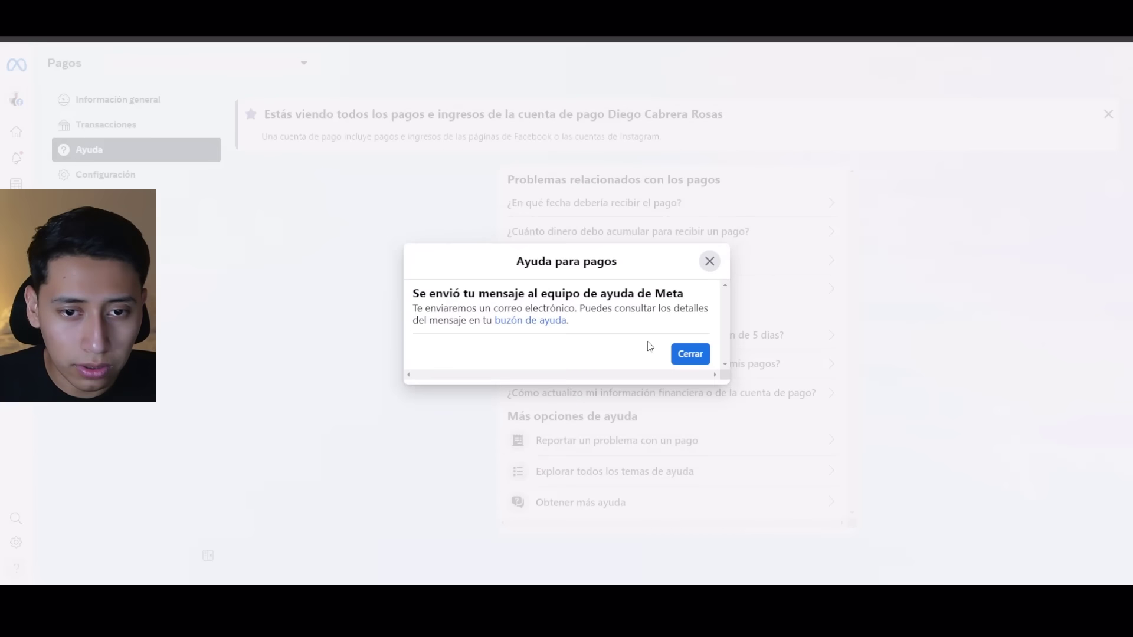
# Open the help inbox, read the copyright notice about the page's video and request deletion of that message.
pyautogui.click(514, 323)
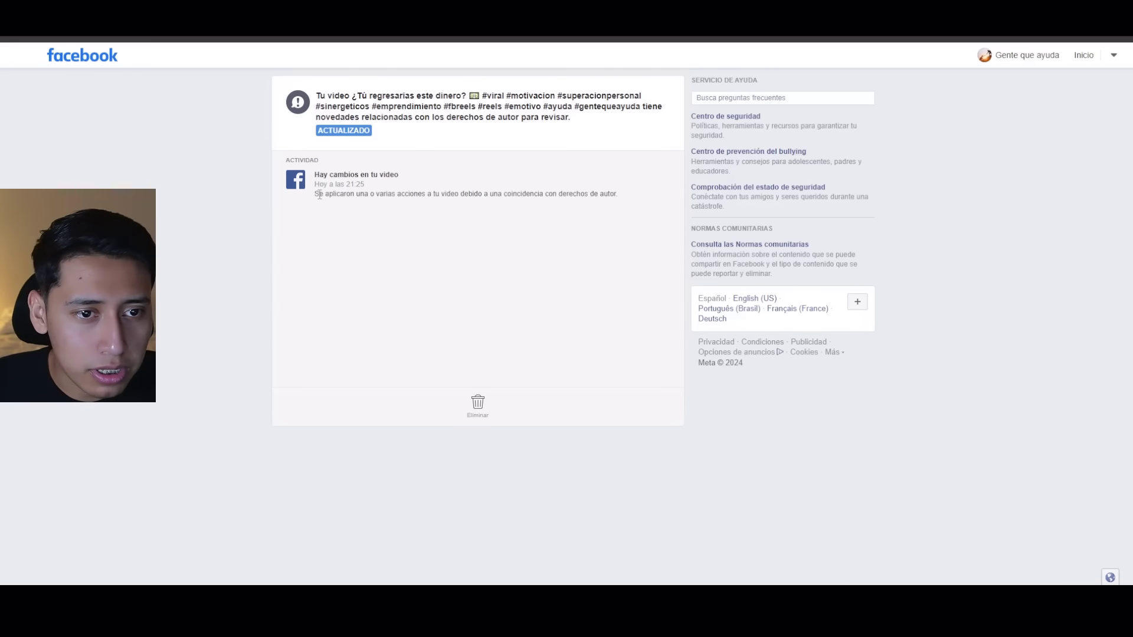
pyautogui.moveTo(340, 194); pyautogui.dragTo(553, 210)
pyautogui.click(553, 210)
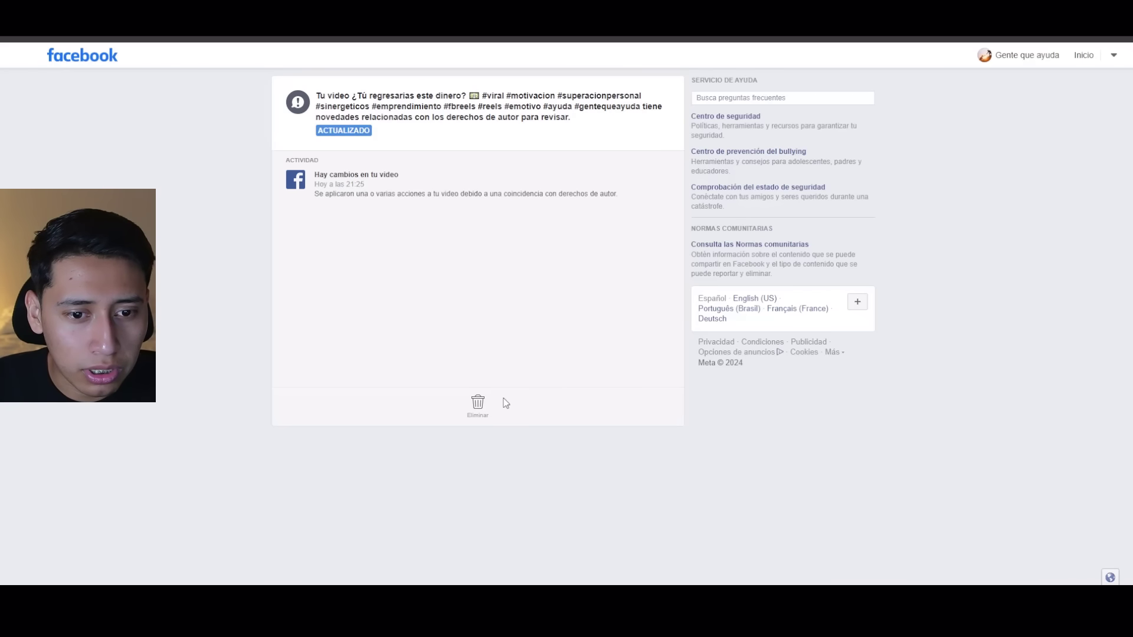
pyautogui.click(478, 413)
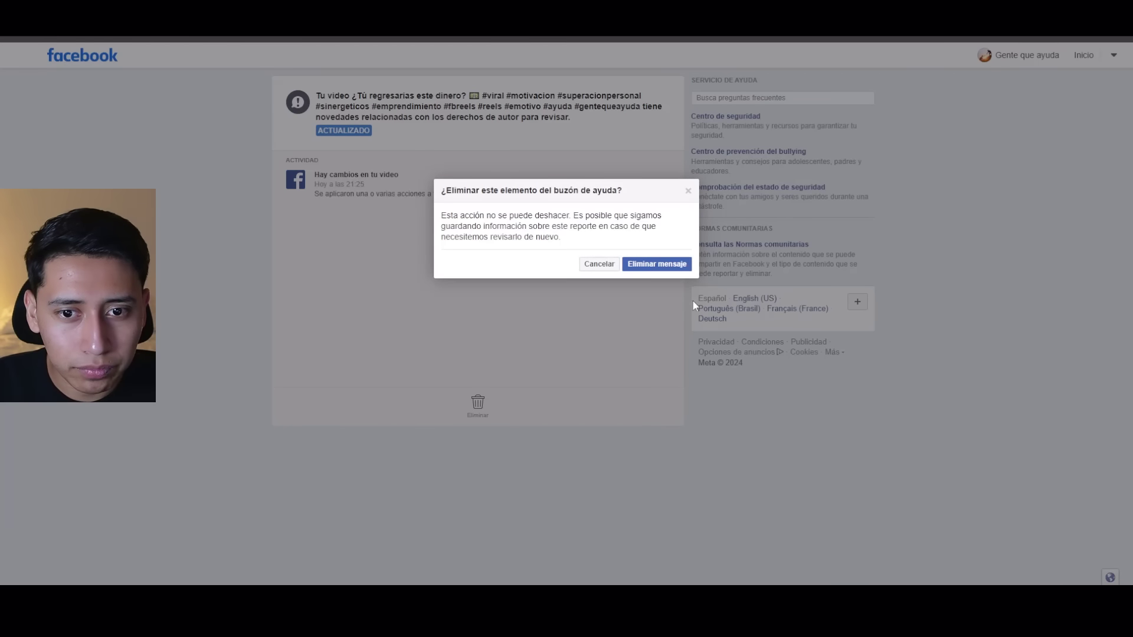
pyautogui.click(676, 269)
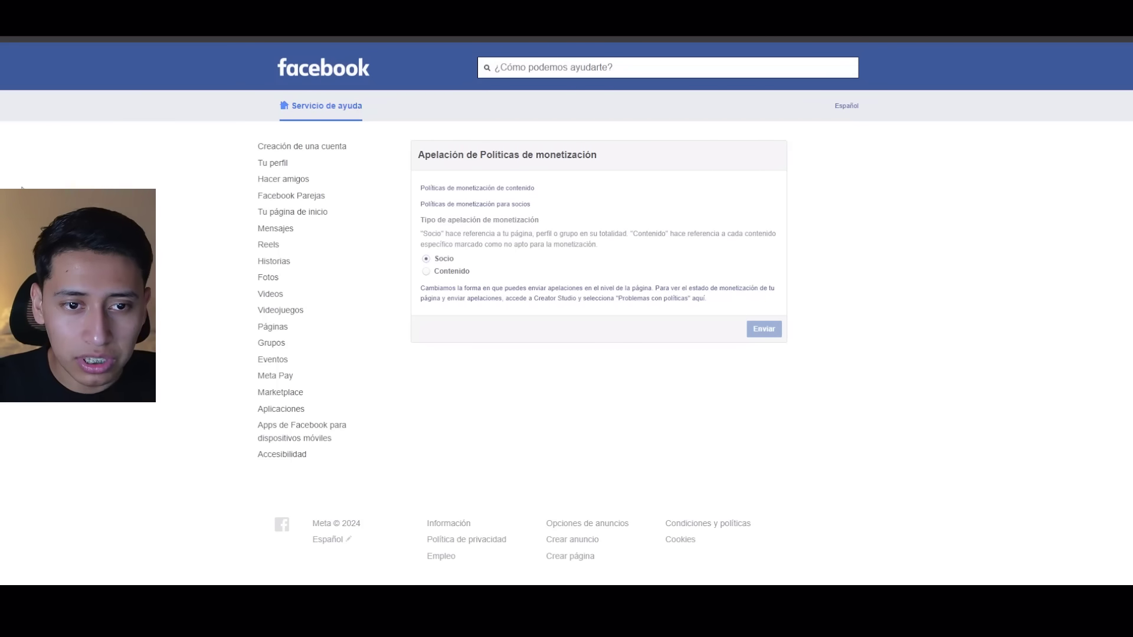
# Compare the Socio and Contenido types in the monetization policy appeal, select Contenido and go through the page and video URL fields.
pyautogui.click(448, 273)
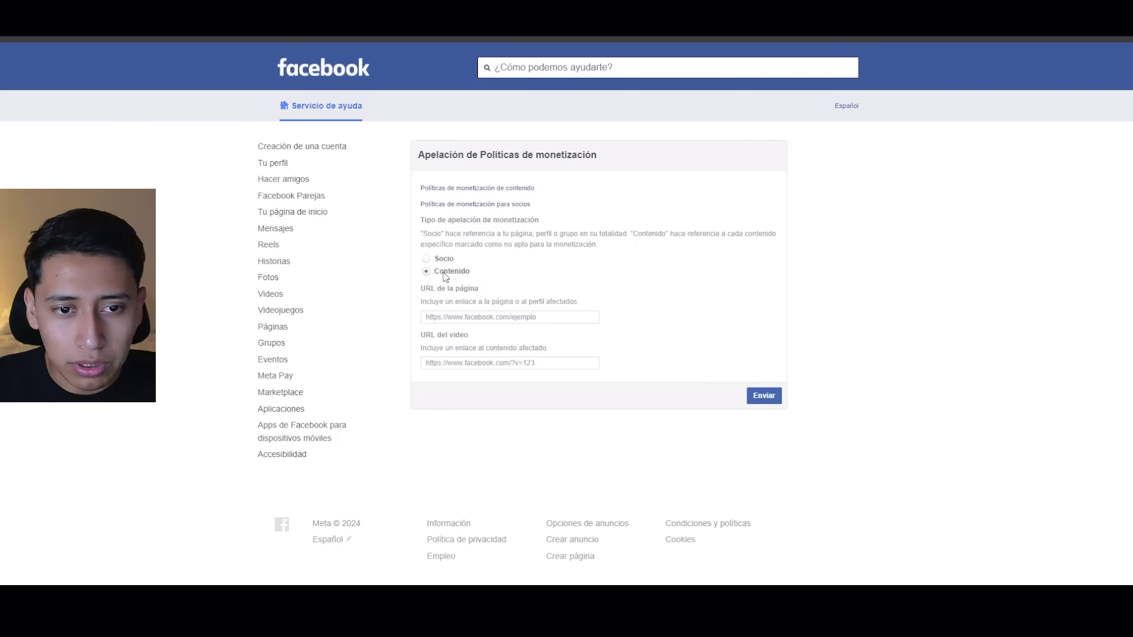
pyautogui.click(436, 260)
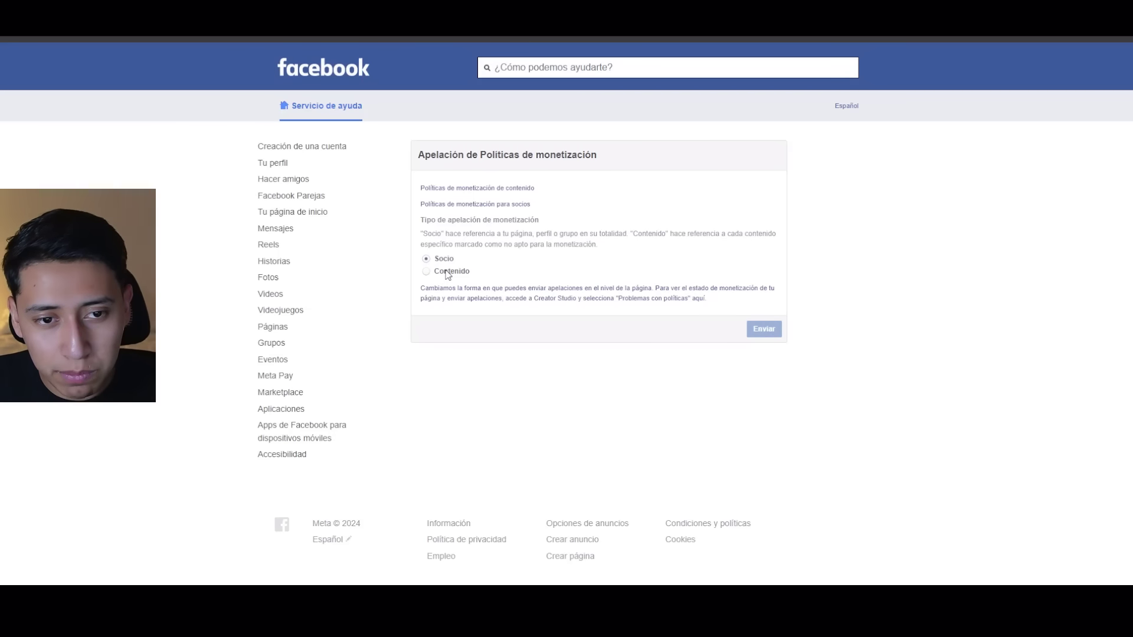
pyautogui.click(446, 276)
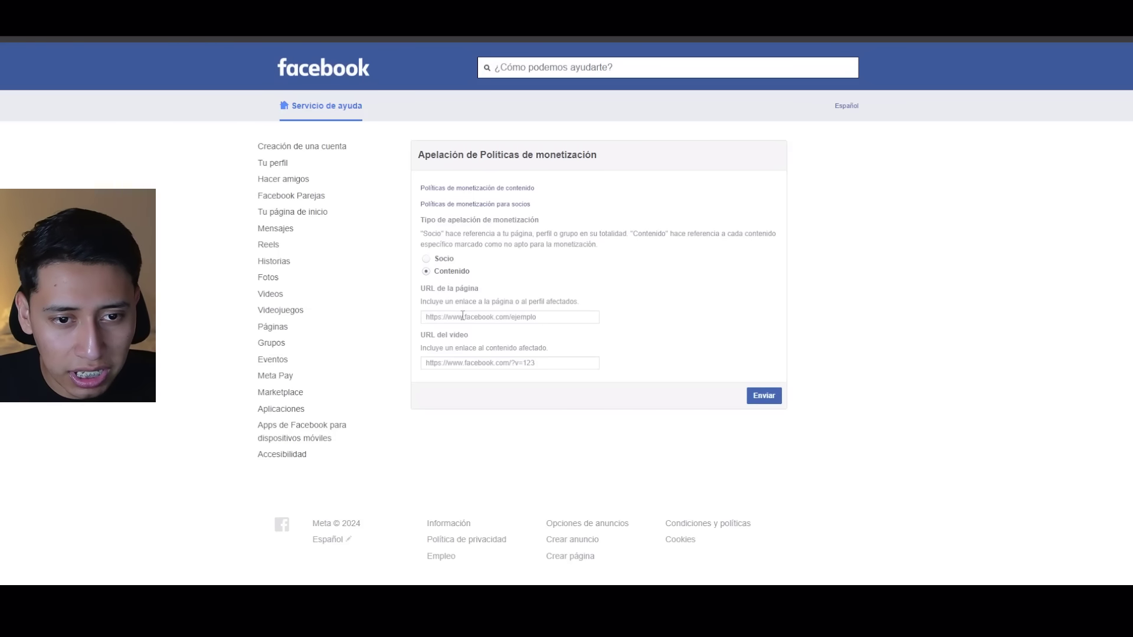
pyautogui.click(459, 317)
pyautogui.click(480, 365)
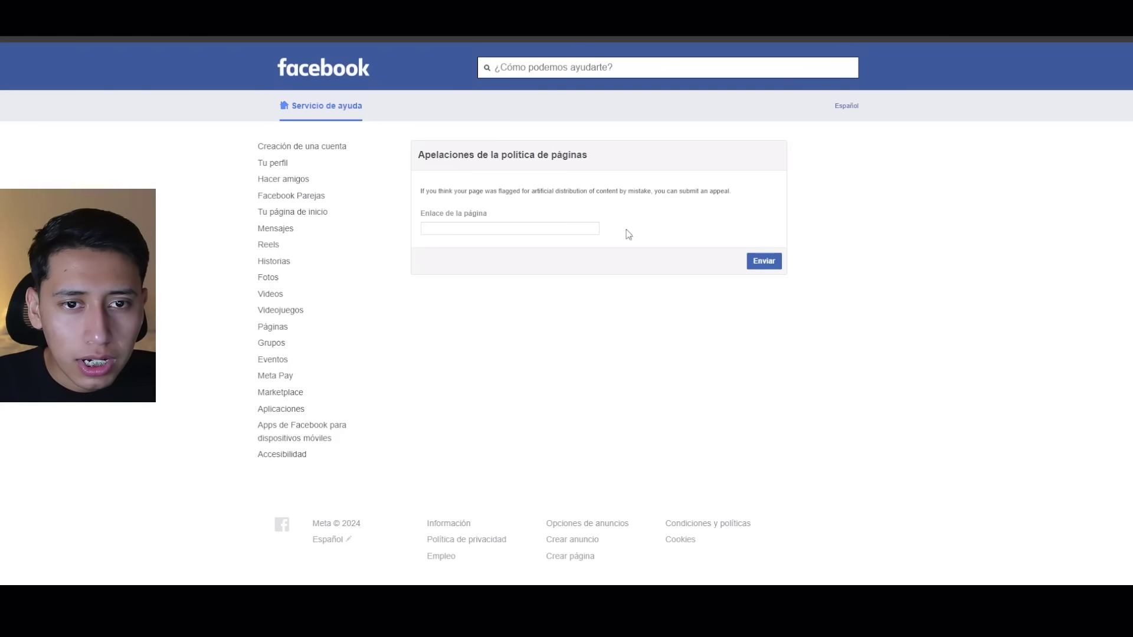
# Review the page policy appeals form for pages flagged for artificial distribution and check its page link field.
pyautogui.moveTo(423, 155); pyautogui.dragTo(624, 167)
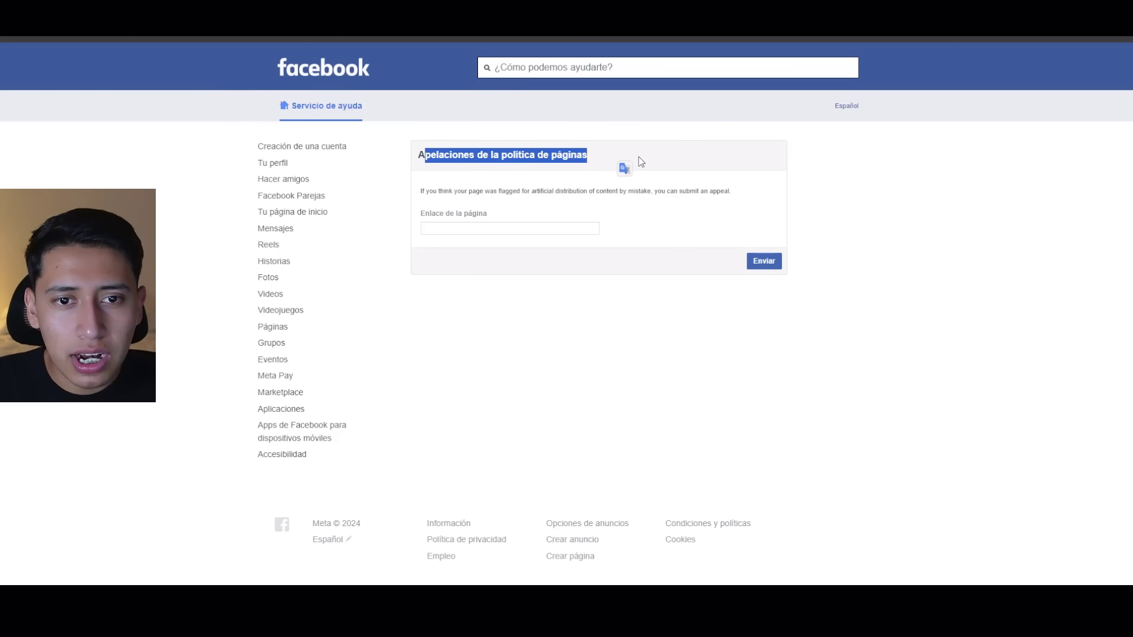
pyautogui.click(647, 157)
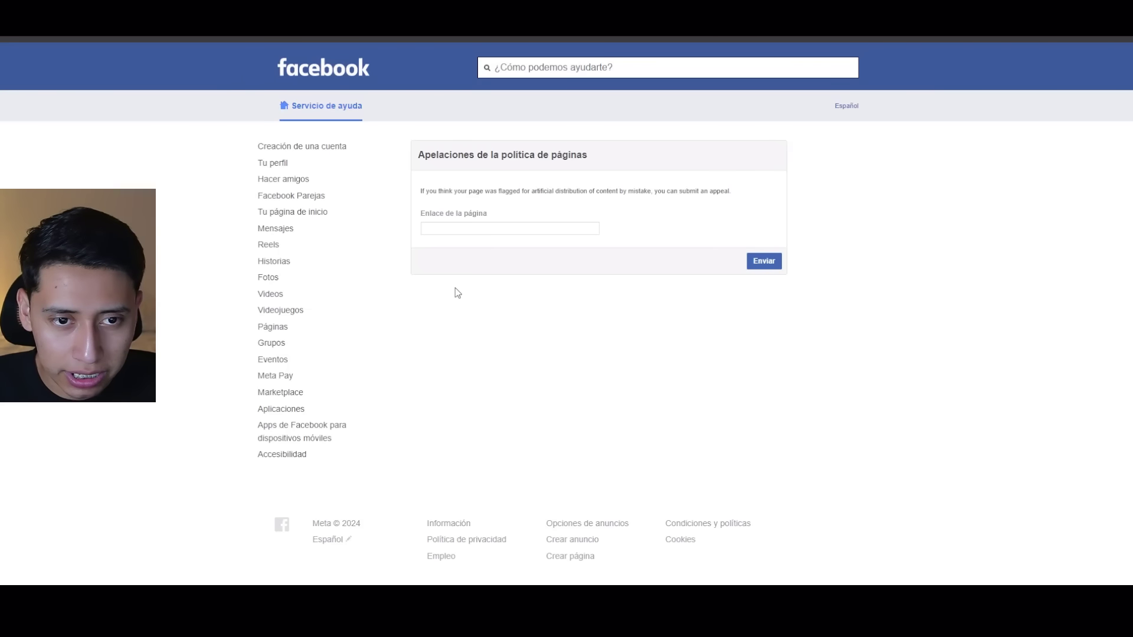
pyautogui.click(573, 228)
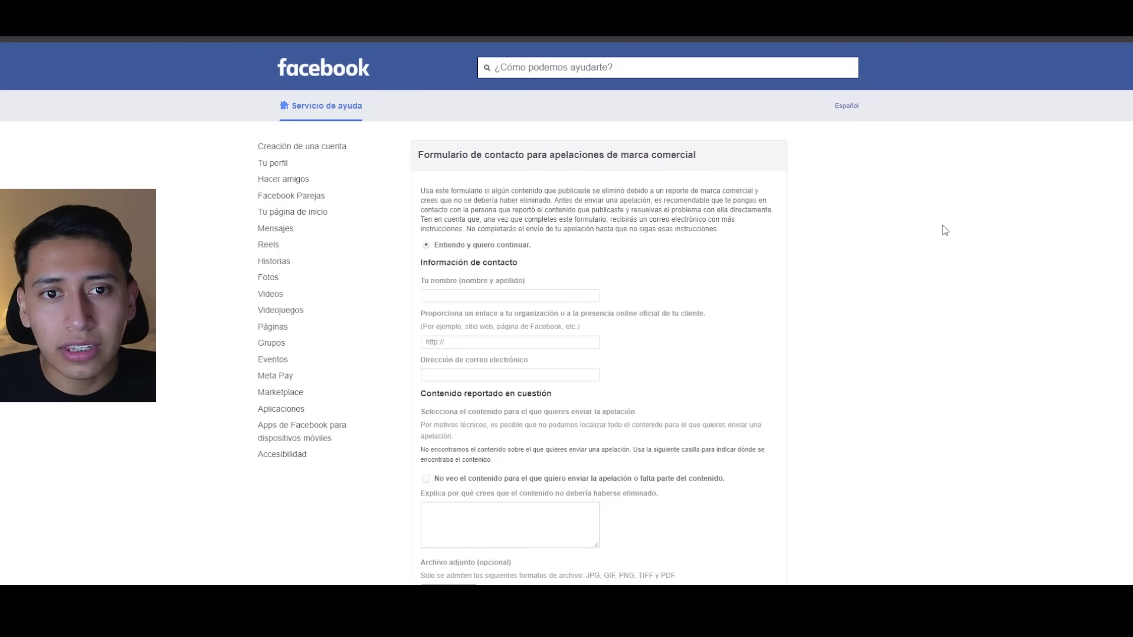
# Review the trademark appeal contact form from the contact information down to the declaration.
pyautogui.scroll(-2, 865, 343)
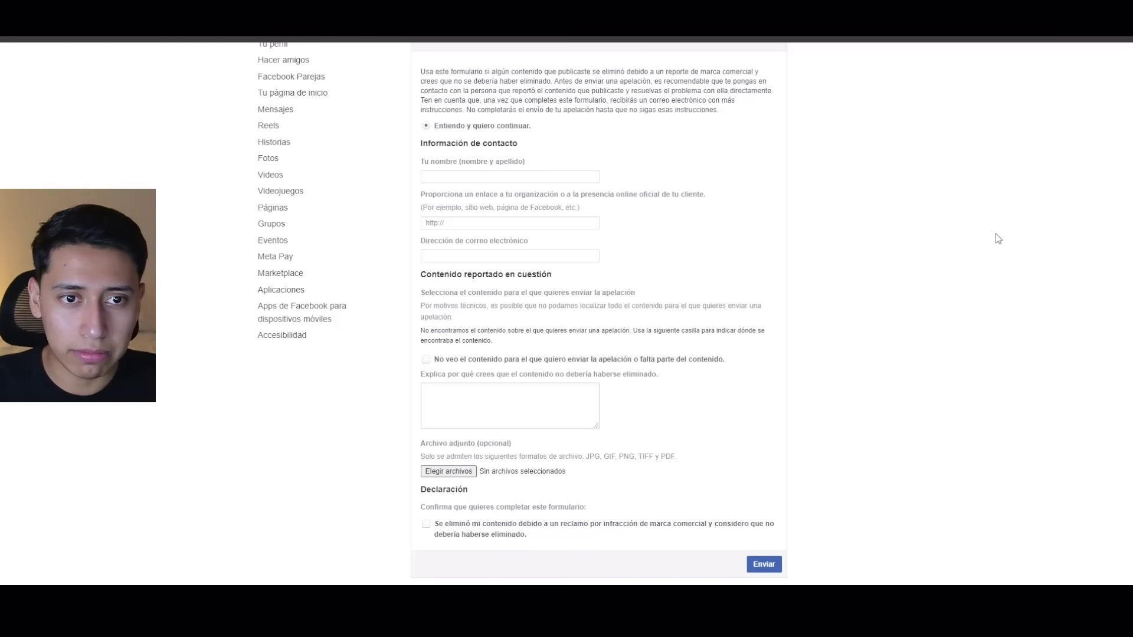
pyautogui.scroll(2, 862, 289)
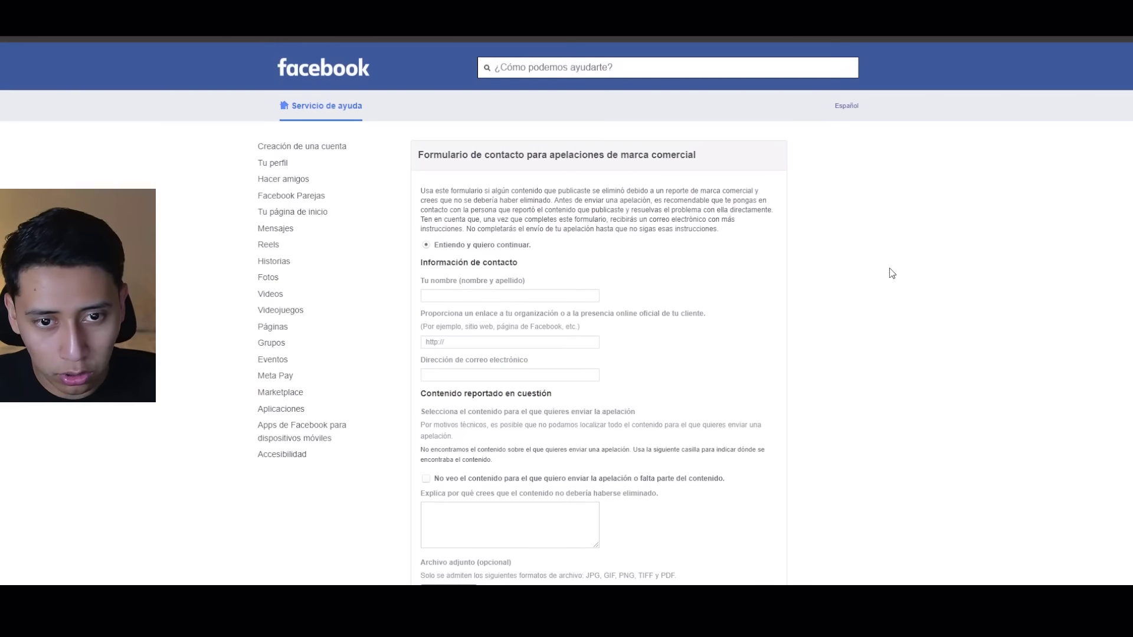
pyautogui.scroll(-5, 888, 259)
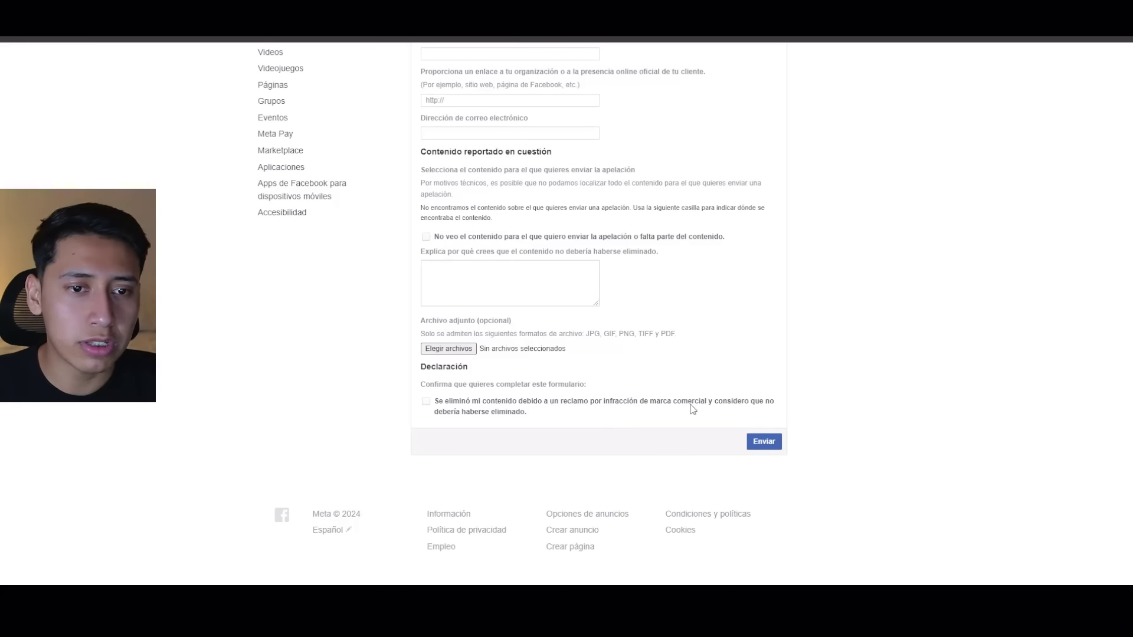
pyautogui.scroll(4, 693, 409)
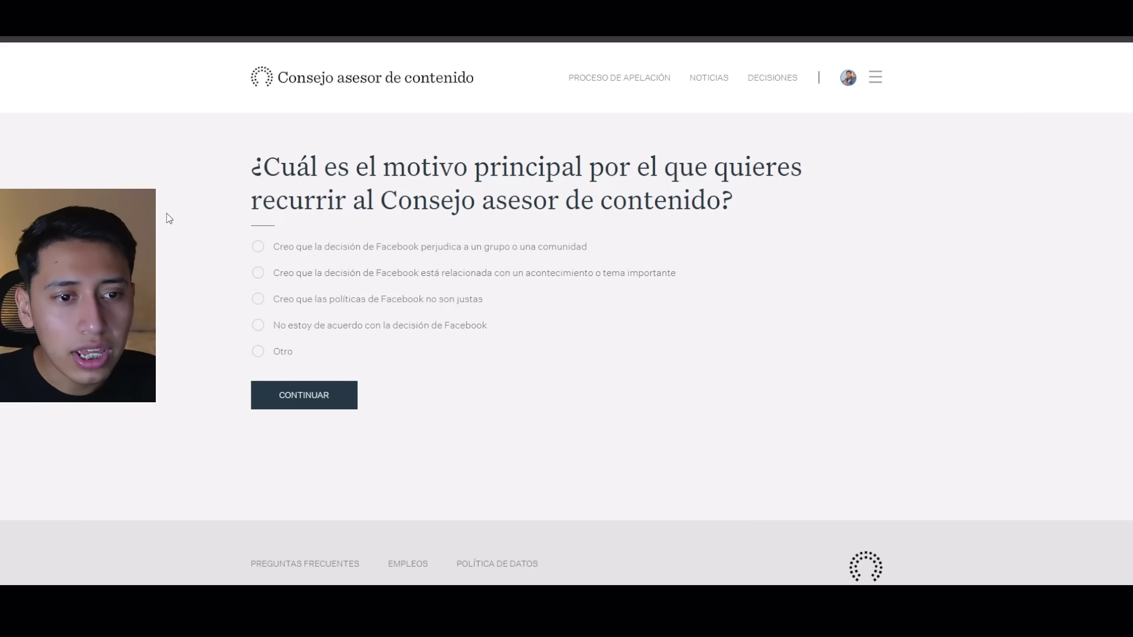
# Appeal to the Consejo asesor de contenido because Facebook's decision harms a group or community, accepting the terms of use and special data consent.
pyautogui.click(359, 248)
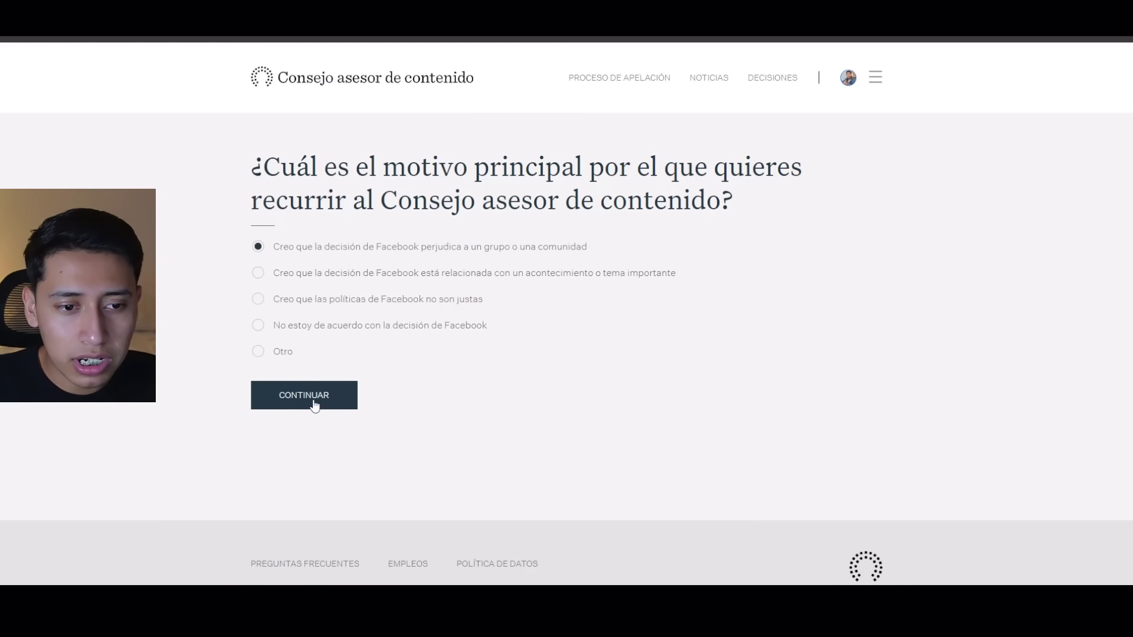
pyautogui.click(315, 406)
pyautogui.click(260, 443)
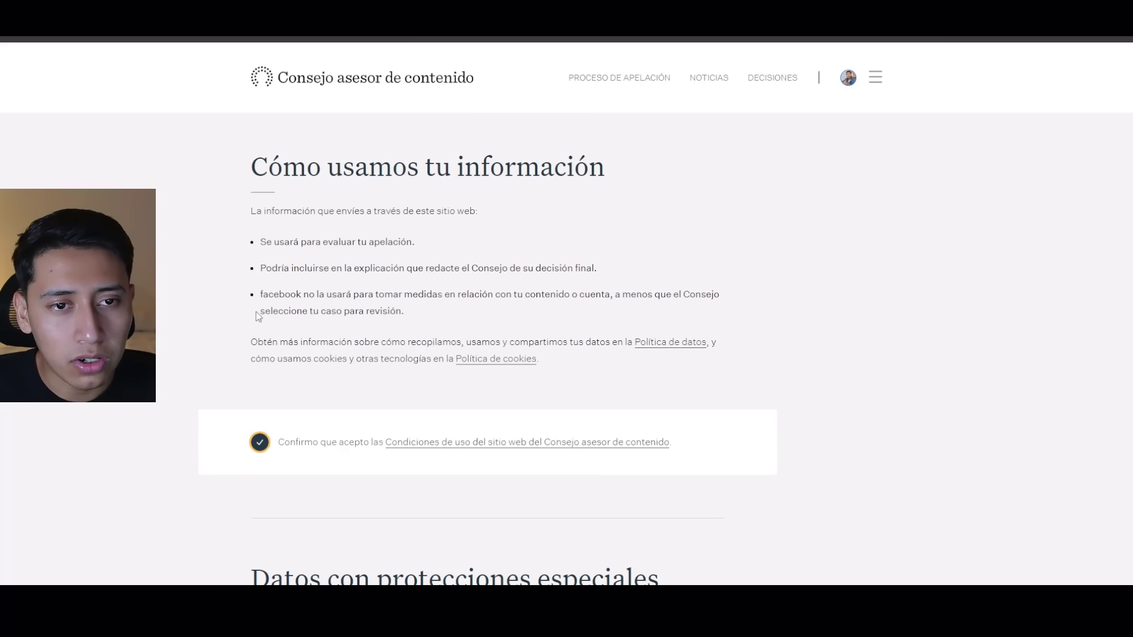
pyautogui.scroll(-7, 251, 329)
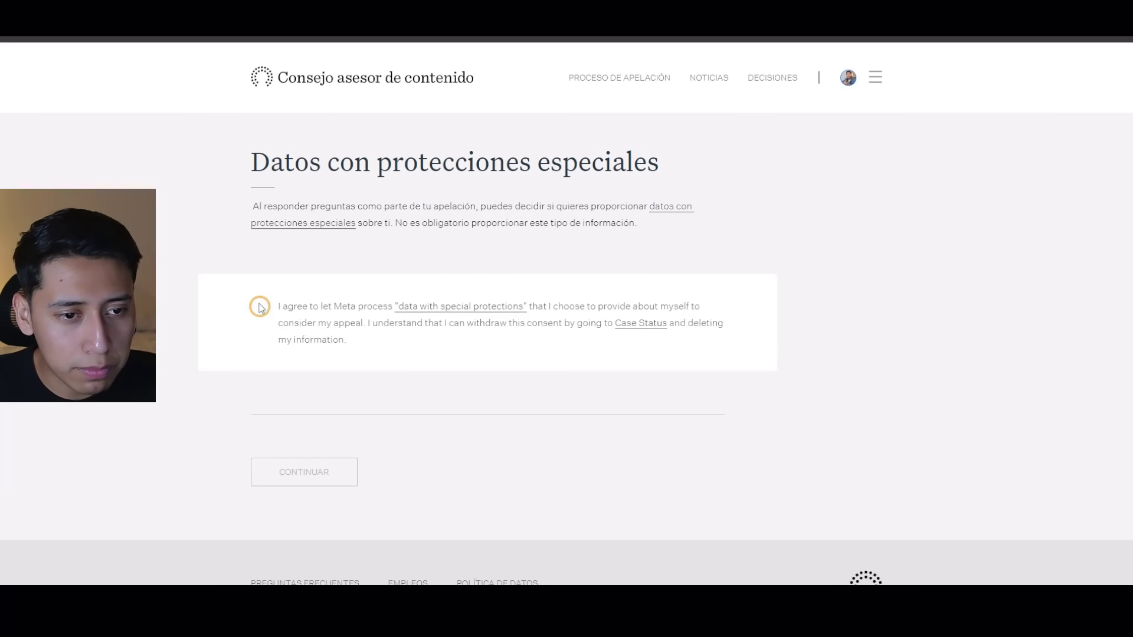
pyautogui.click(261, 307)
pyautogui.click(300, 476)
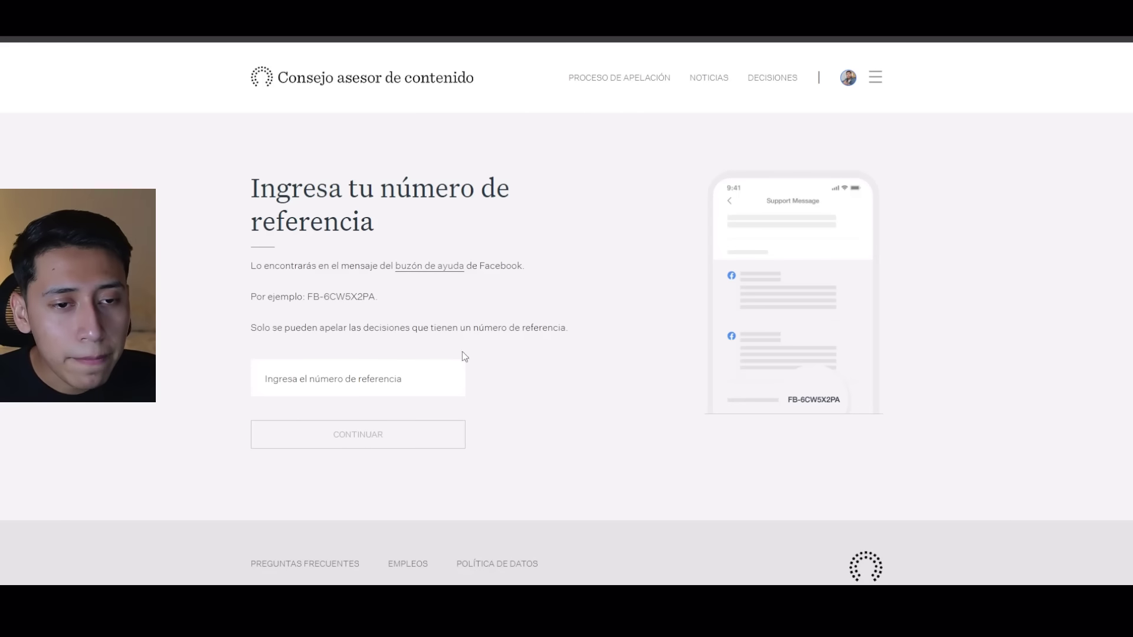
# Read where to find the appeal reference number and activate the field for entering it.
pyautogui.moveTo(442, 265); pyautogui.dragTo(206, 320)
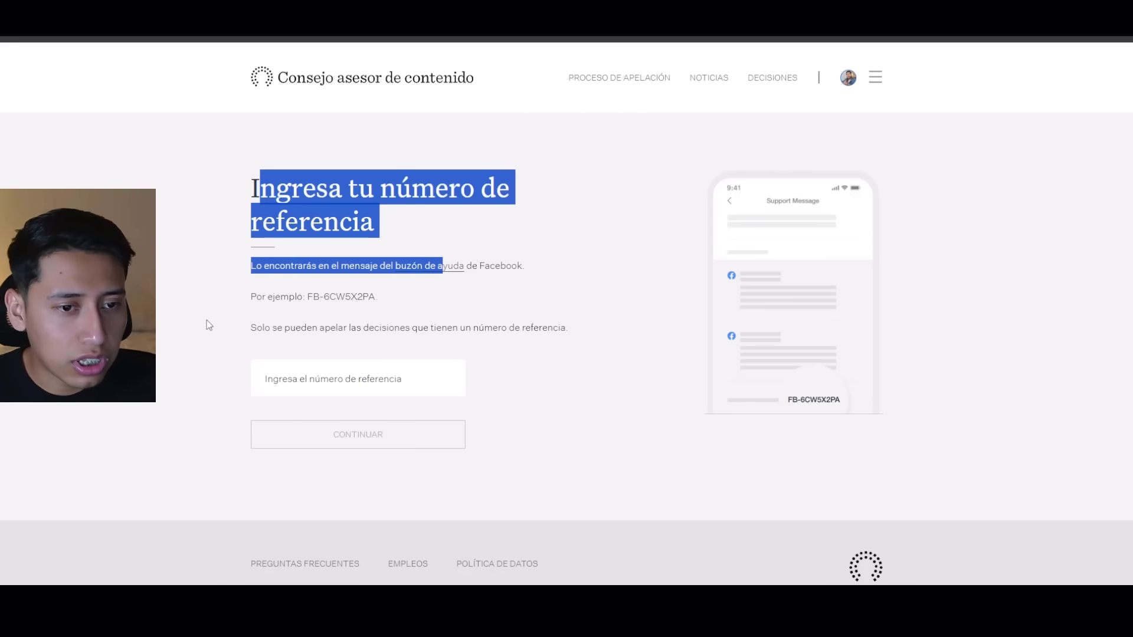
pyautogui.click(207, 320)
pyautogui.click(314, 378)
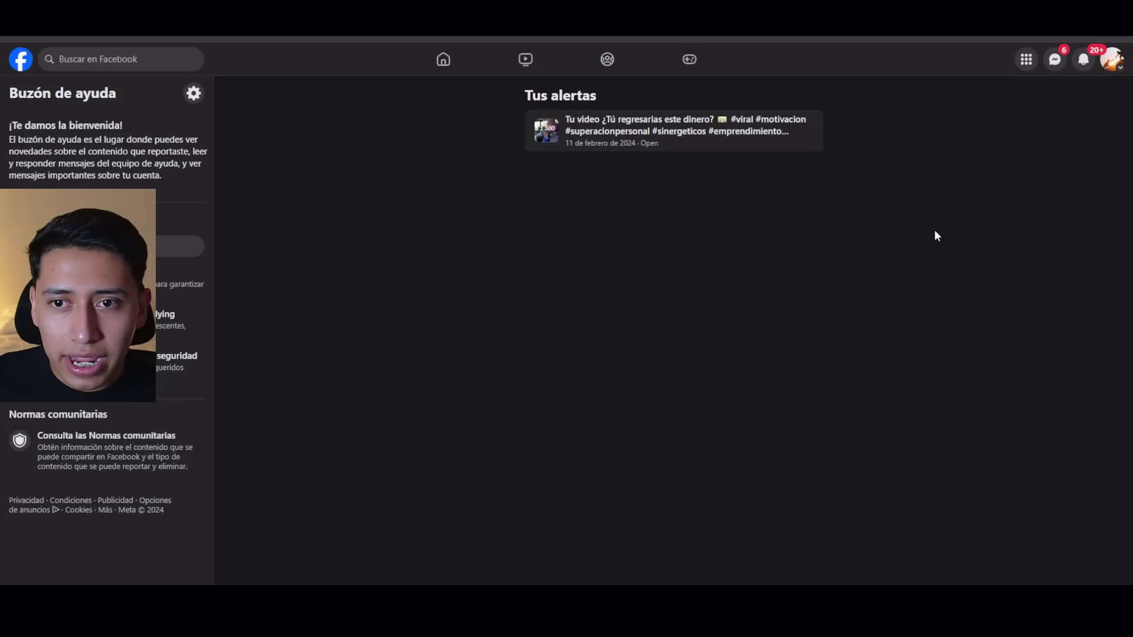
# Open the Gente que ayuda page from the help inbox and look over its profile and posts.
pyautogui.click(1113, 69)
pyautogui.click(953, 102)
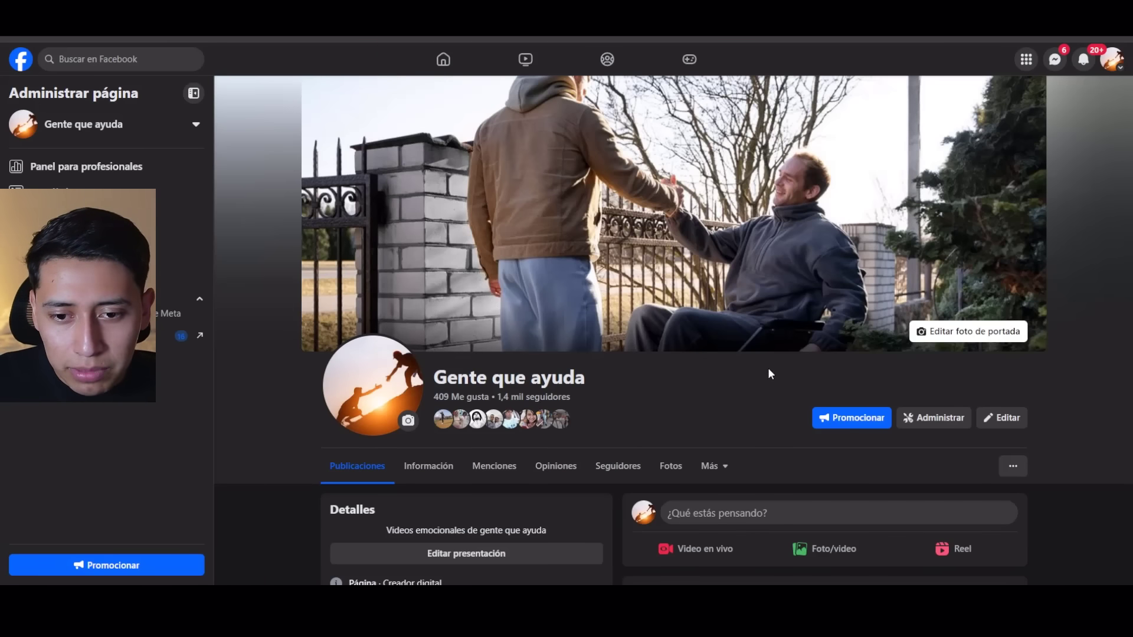
pyautogui.scroll(-5, 767, 367)
pyautogui.scroll(5, 632, 381)
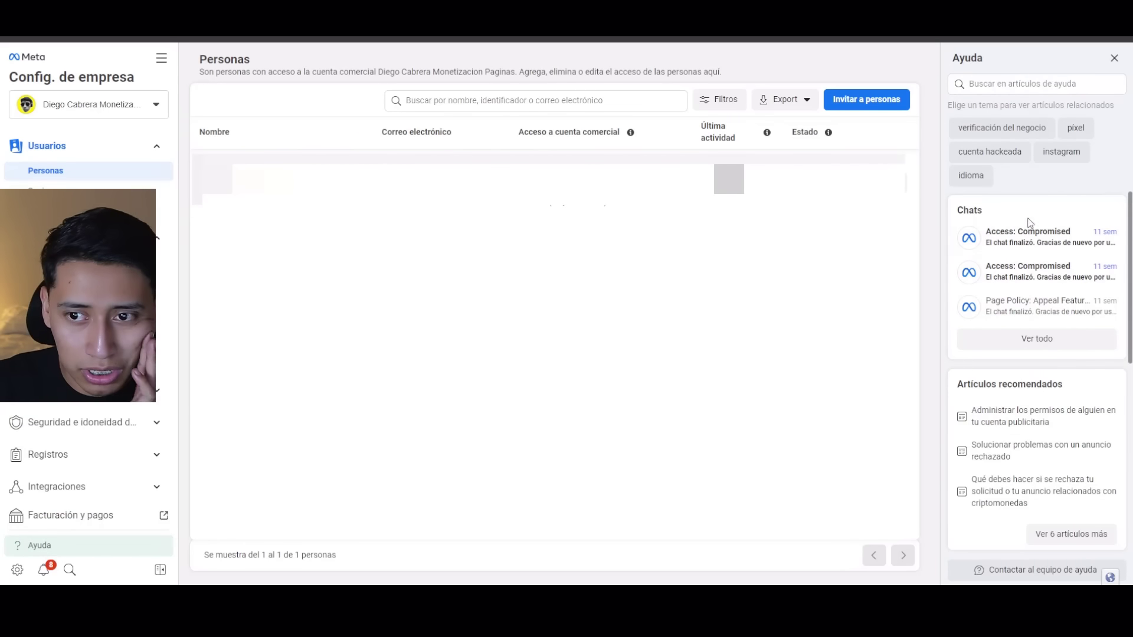
# Look through the business settings help resources, list all support chats and open the Meta Business Support conversation.
pyautogui.scroll(-6, 1042, 354)
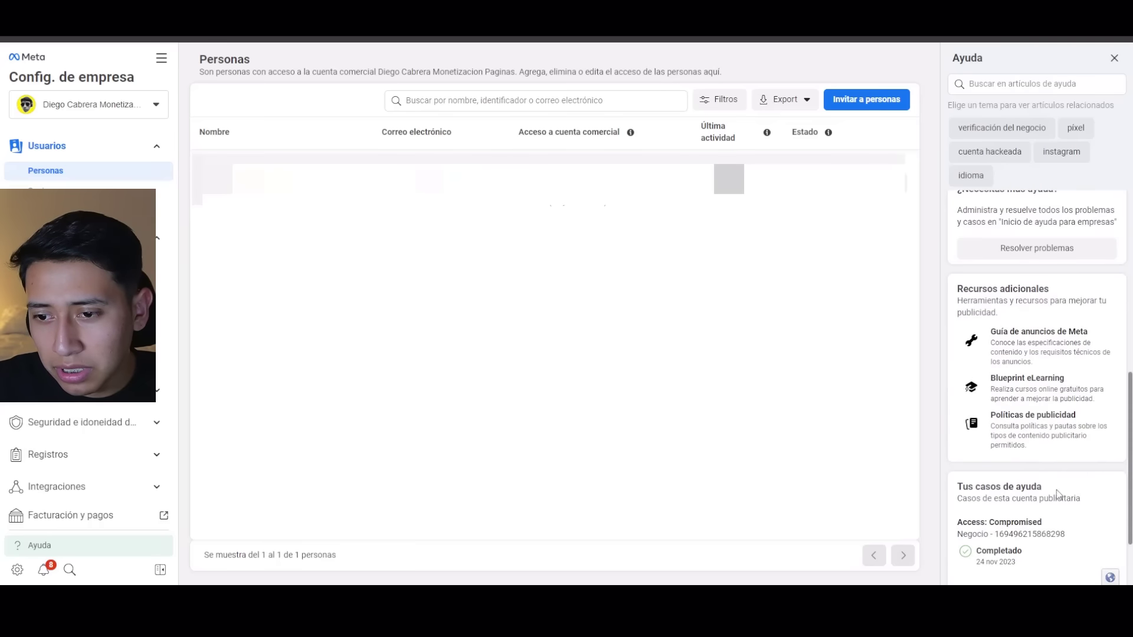
pyautogui.scroll(-1, 1058, 490)
pyautogui.scroll(4, 1015, 486)
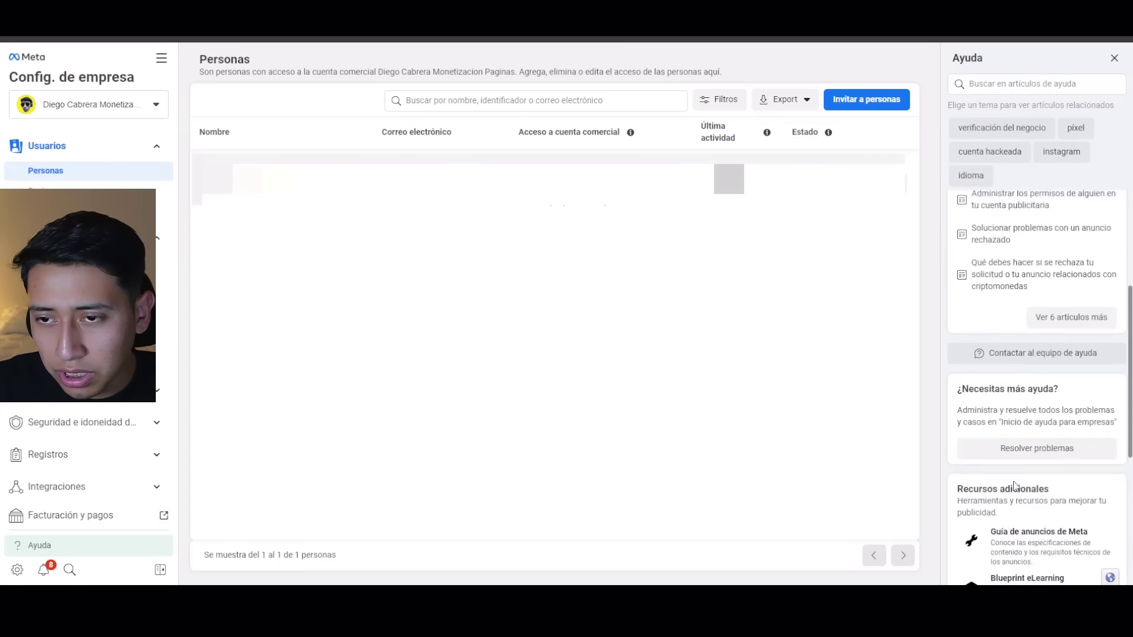
pyautogui.scroll(5, 1015, 486)
pyautogui.click(1057, 338)
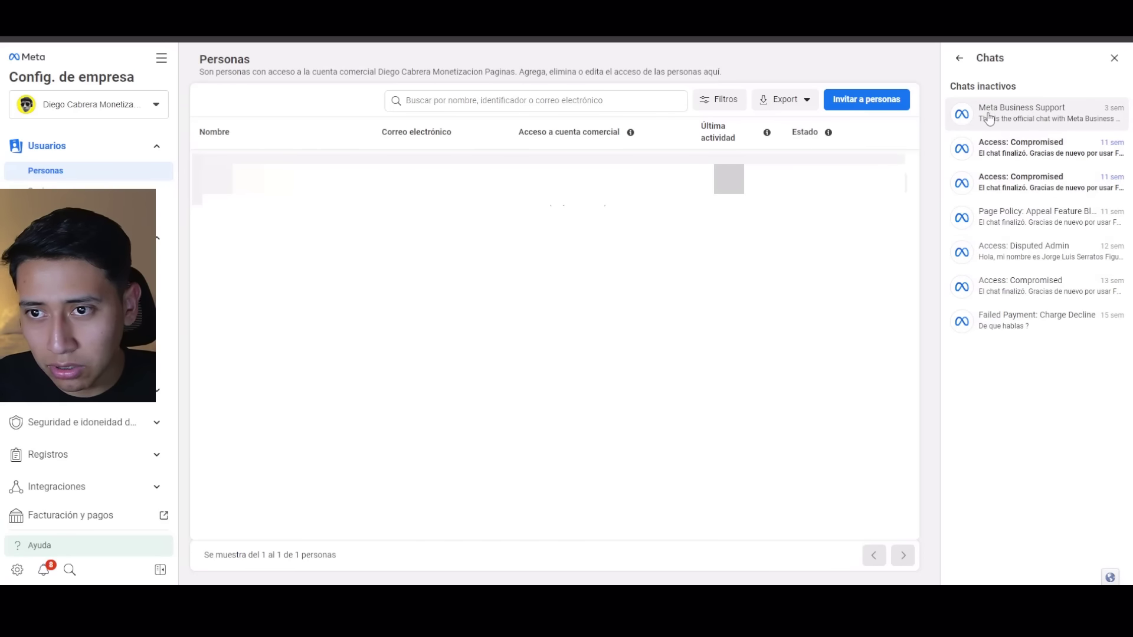
pyautogui.click(1037, 125)
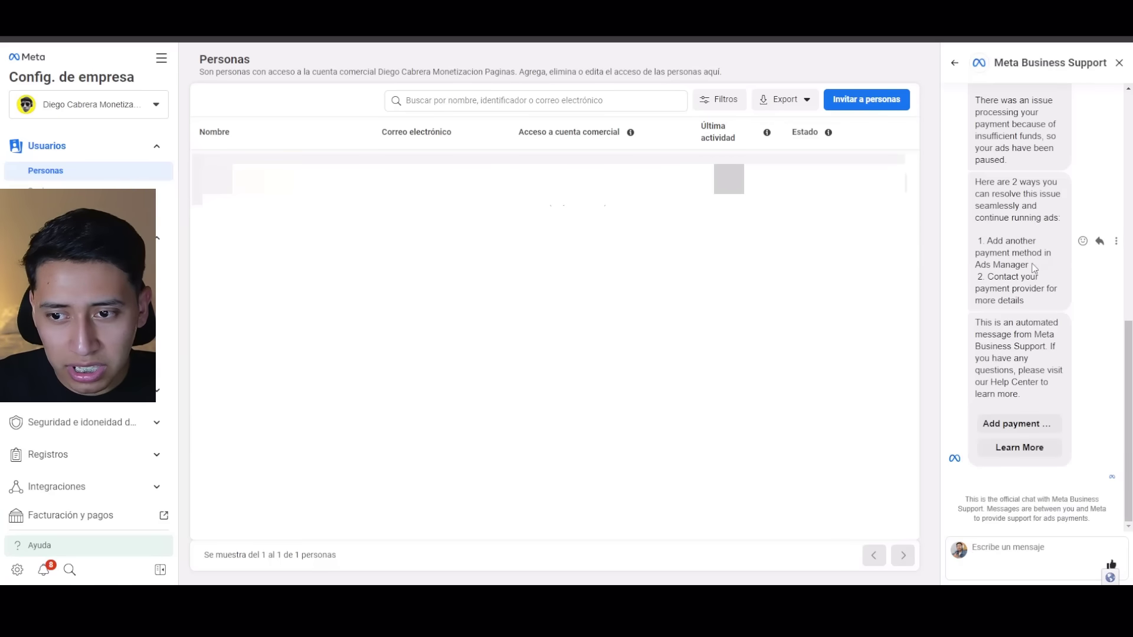
# Look through the message history of the Meta Business Support conversation, and return to the main help page.
pyautogui.scroll(10, 1033, 283)
pyautogui.scroll(5, 1038, 230)
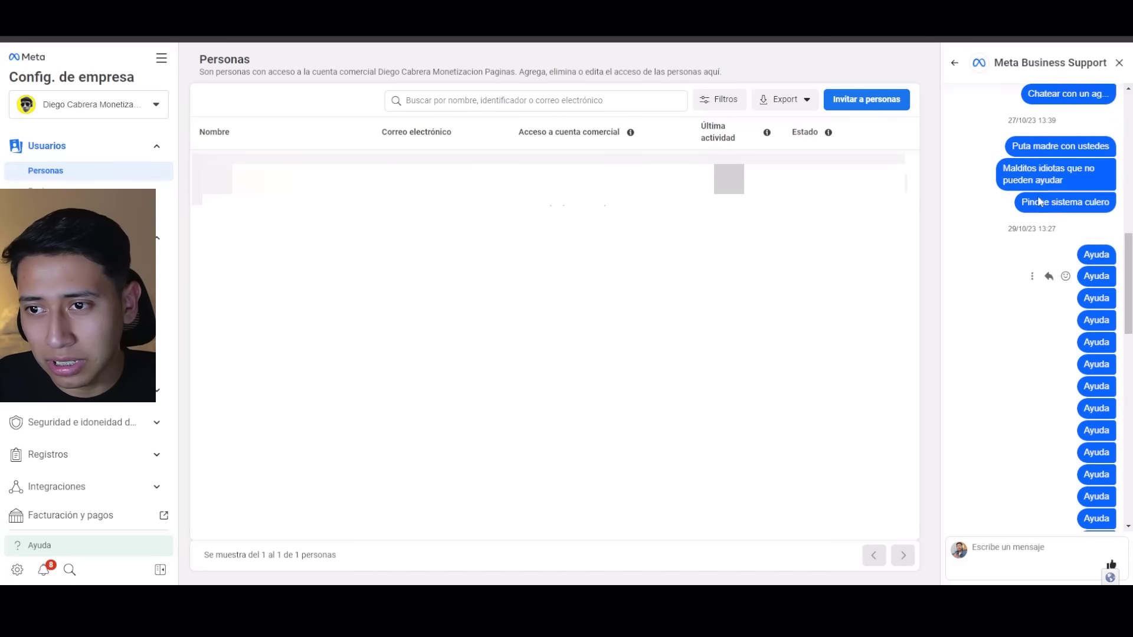
pyautogui.scroll(-15, 1034, 213)
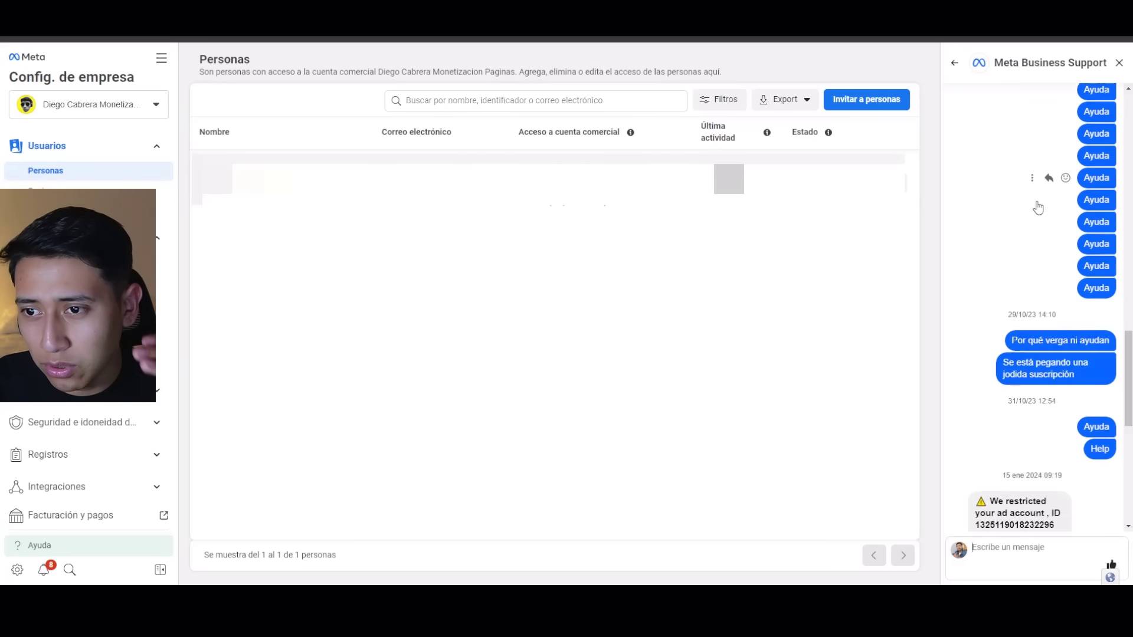
pyautogui.click(955, 63)
pyautogui.click(959, 58)
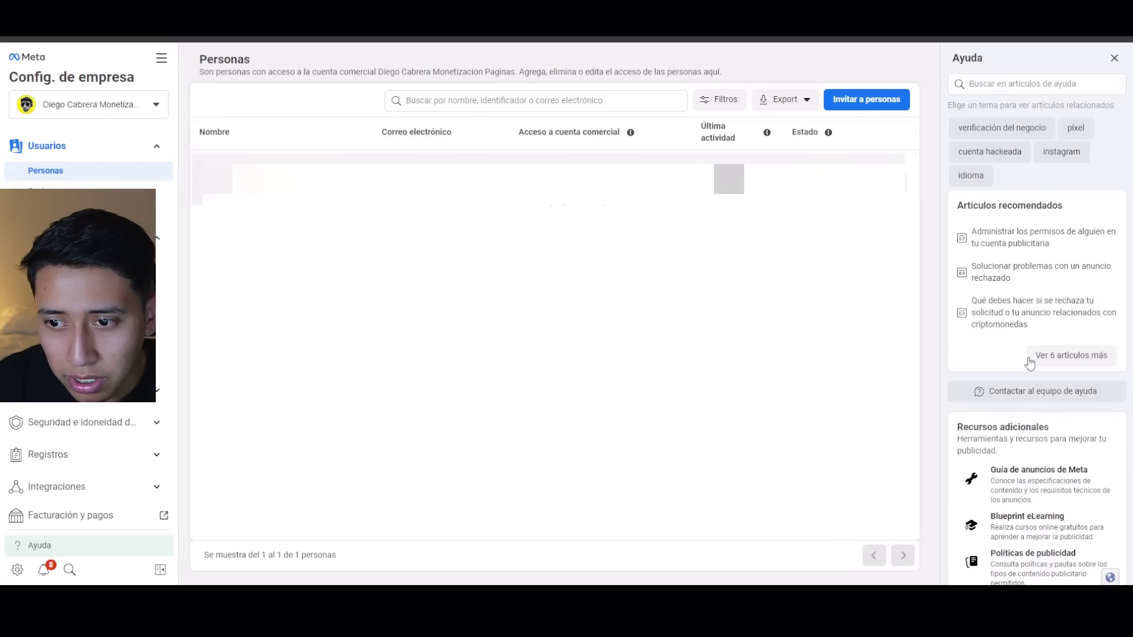
# Start a request to the help team under Otro problema, choosing Necesito ayuda con un error en un pago as the issue.
pyautogui.click(1036, 393)
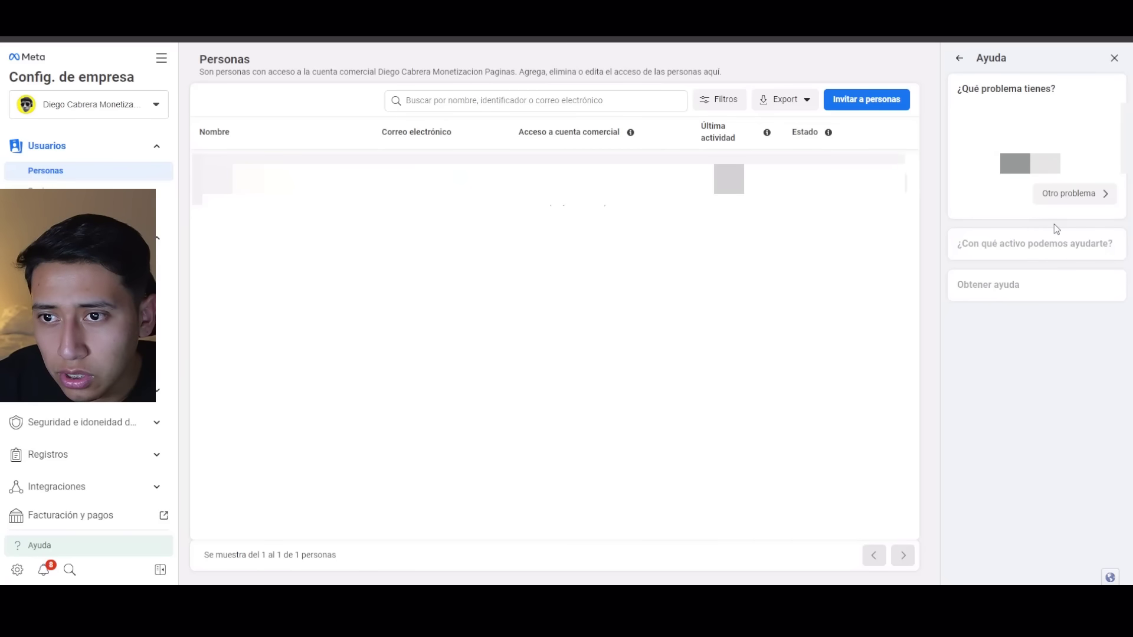
pyautogui.click(1065, 196)
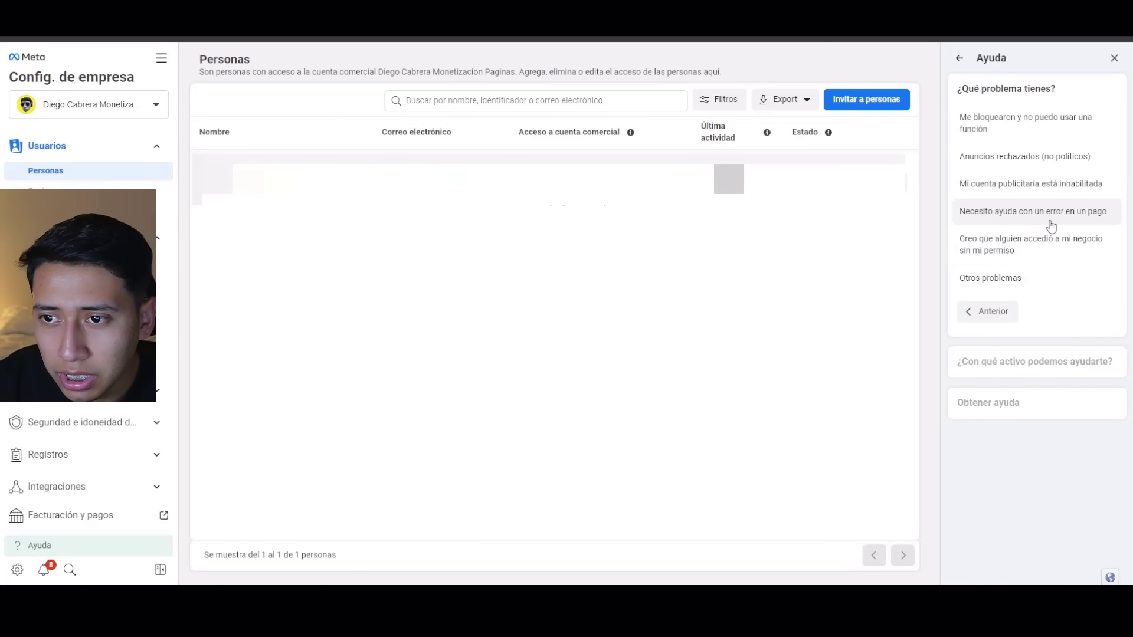
pyautogui.click(1010, 219)
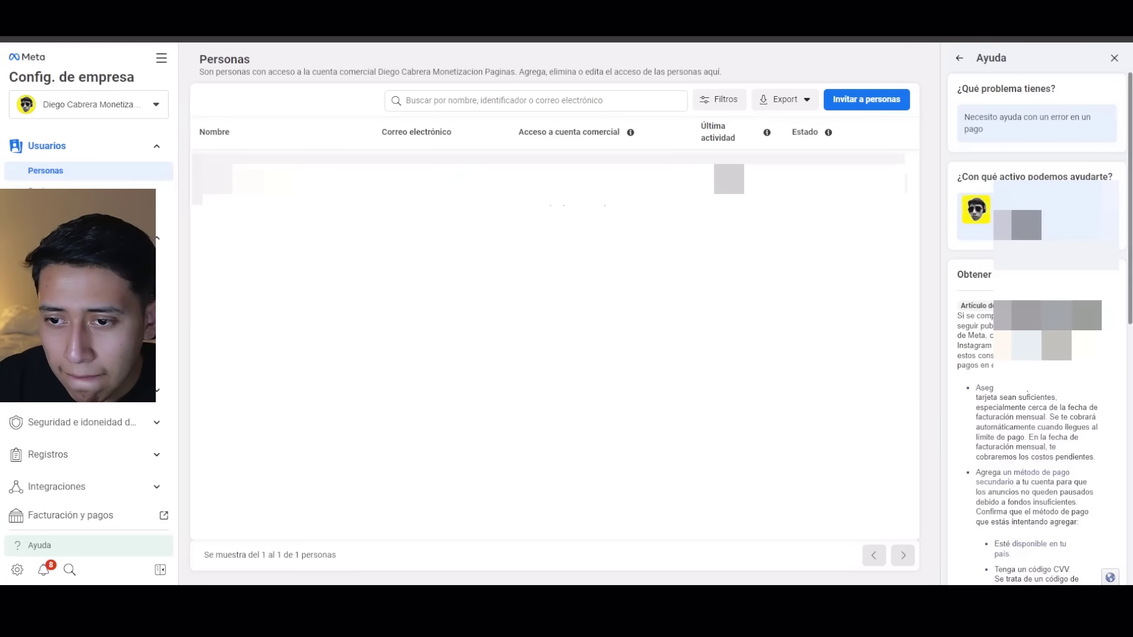
# Request further help after the payment error article and look over the contact methods and the email message form.
pyautogui.scroll(-15, 1114, 551)
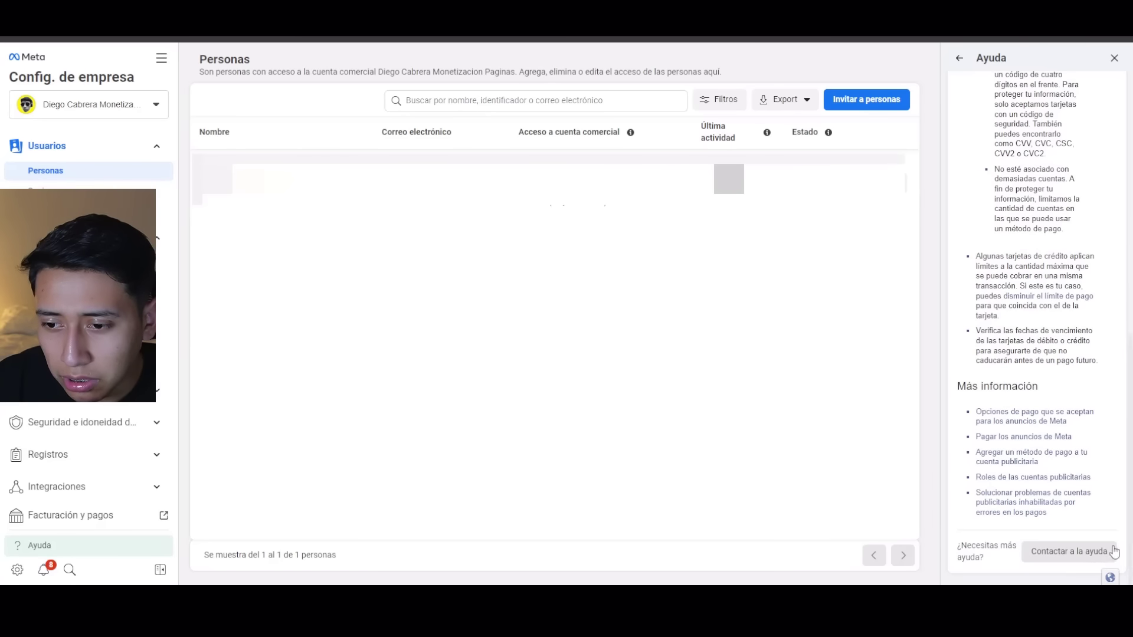
pyautogui.click(1075, 557)
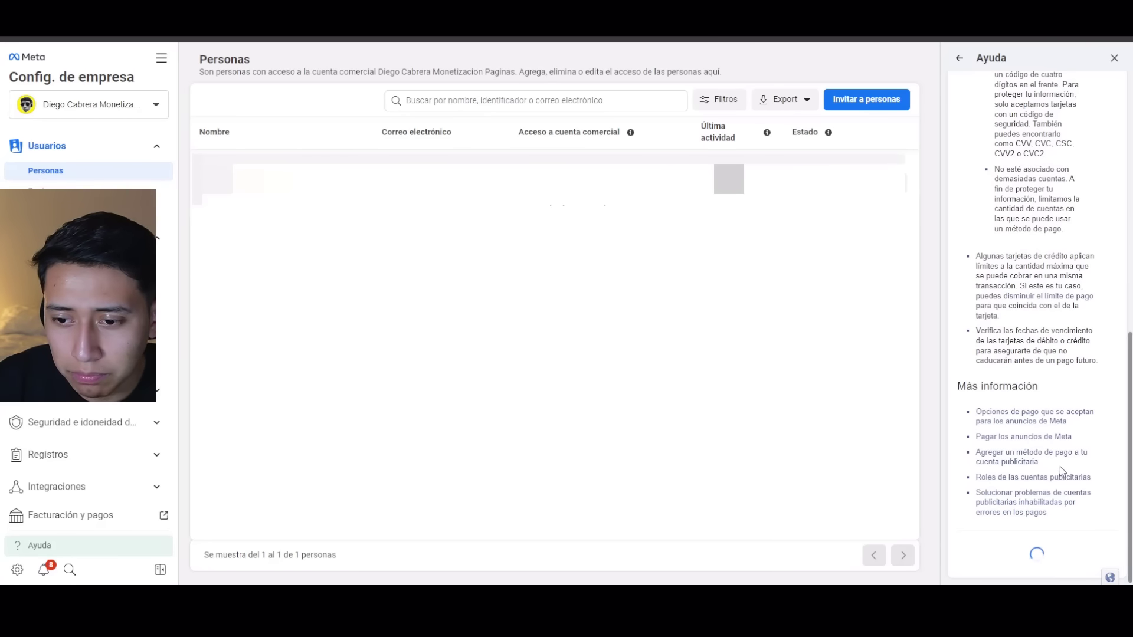
pyautogui.scroll(-4, 1050, 466)
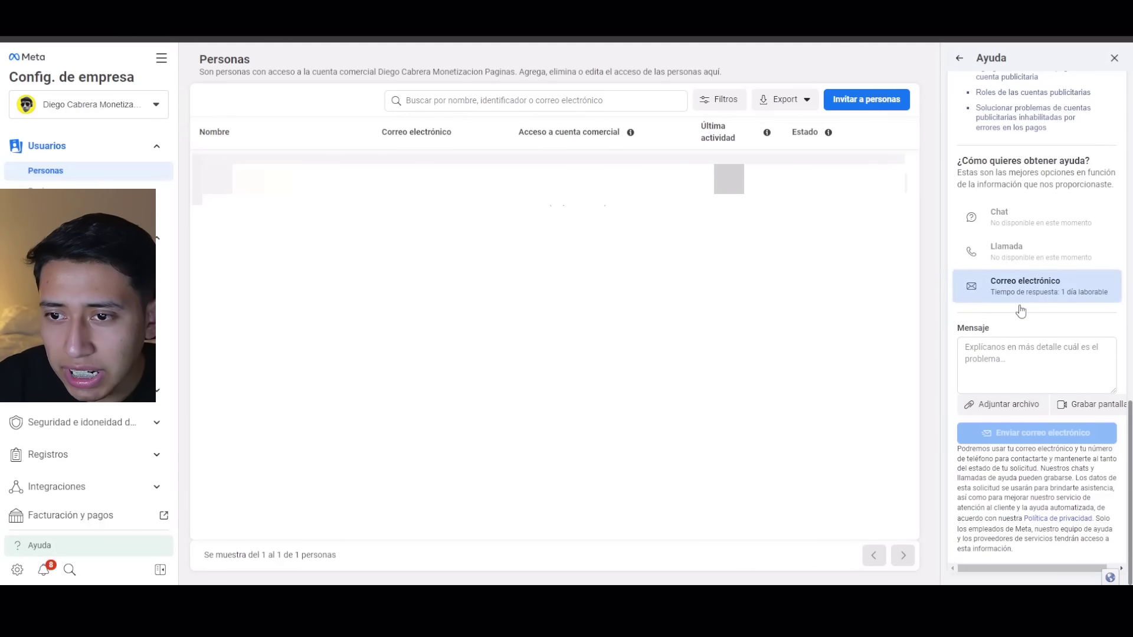
pyautogui.scroll(1, 1021, 311)
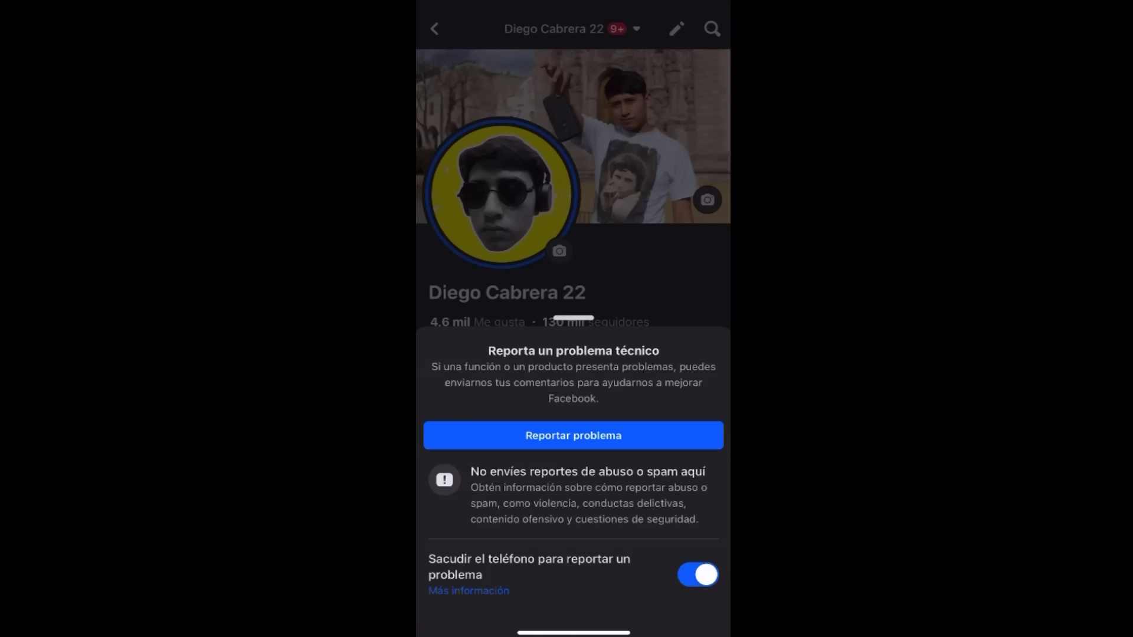
# Switch to the Facebook mobile app and start a technical problem report from the page's profile.
pyautogui.click(573, 436)
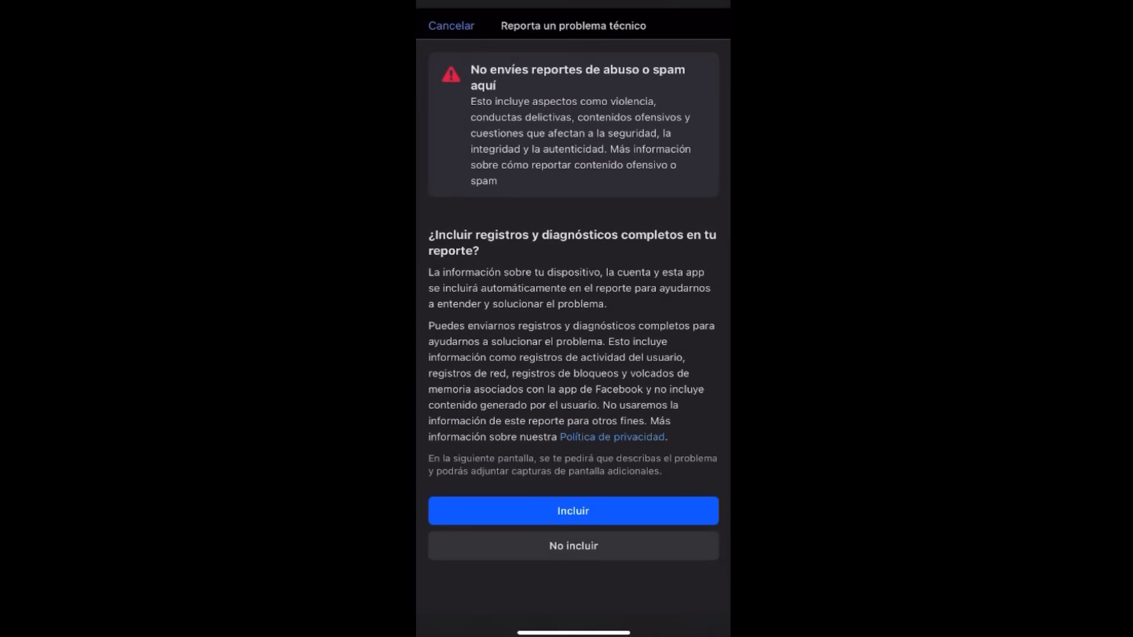